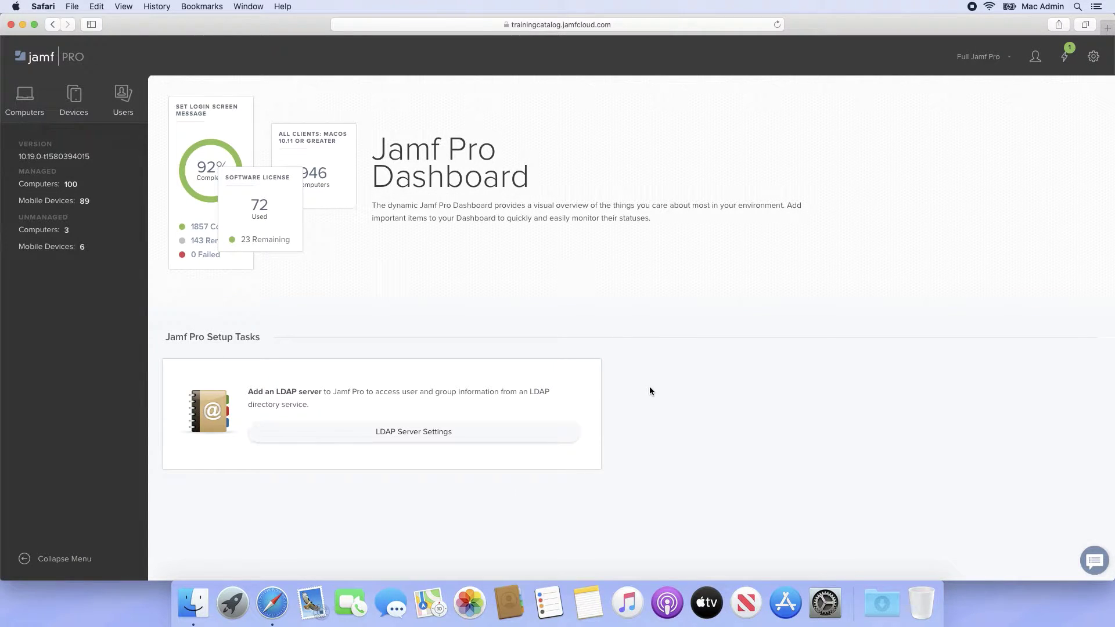
- Go to Mobile Devices > Configuration Profiles and start a new profile
left_click(87, 115)
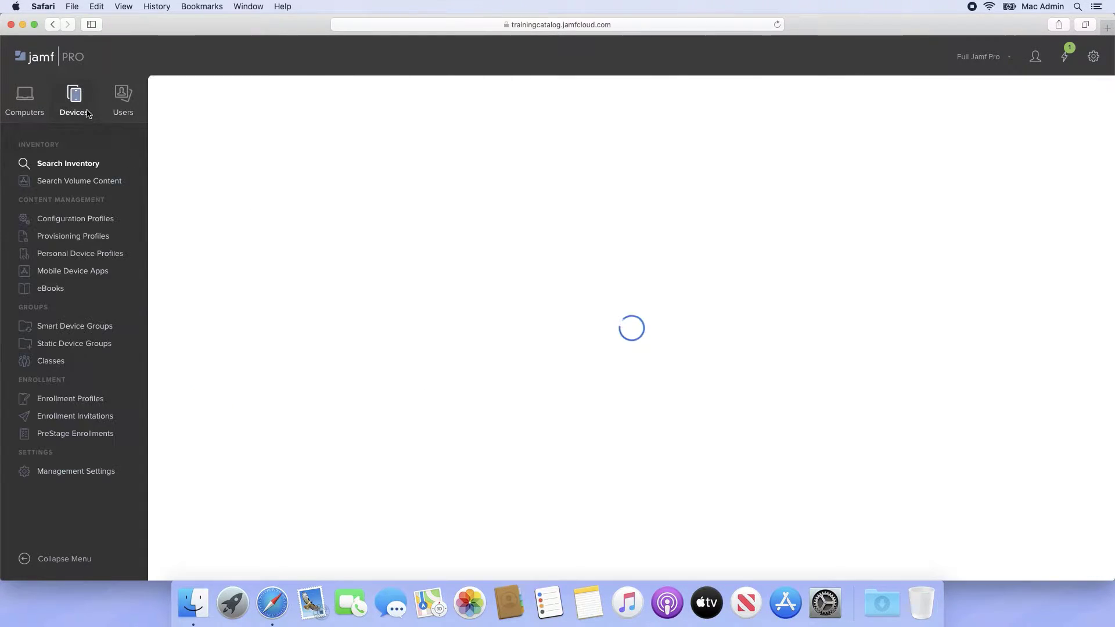
left_click(84, 223)
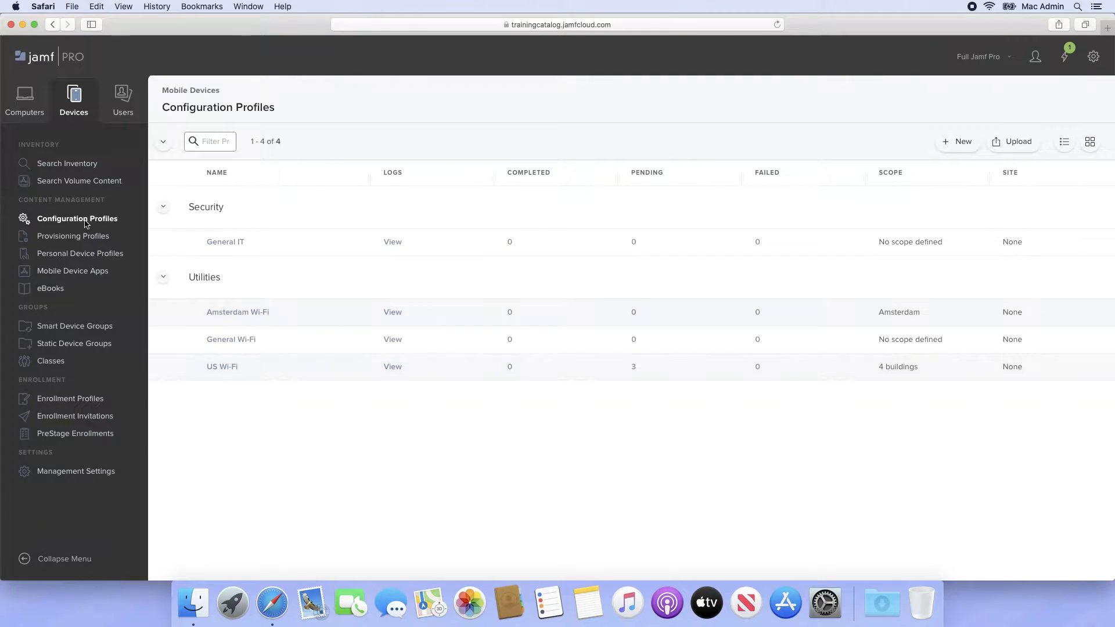
left_click(957, 149)
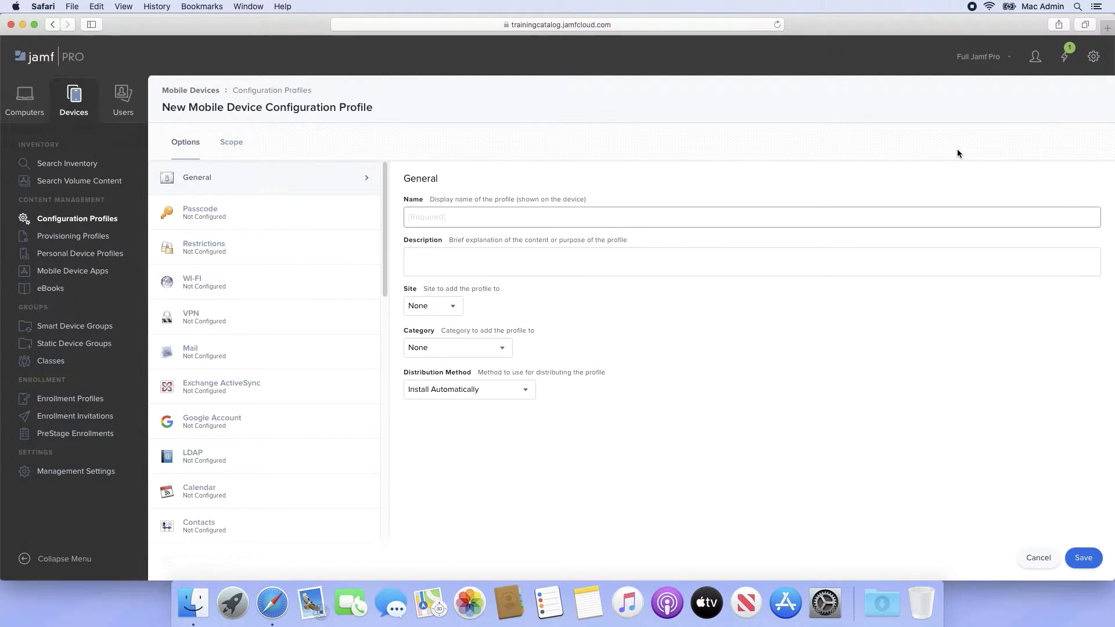
- Name the profile 'Passcode Requirements' with the description 'Requirements for passcodes'
left_click(892, 213)
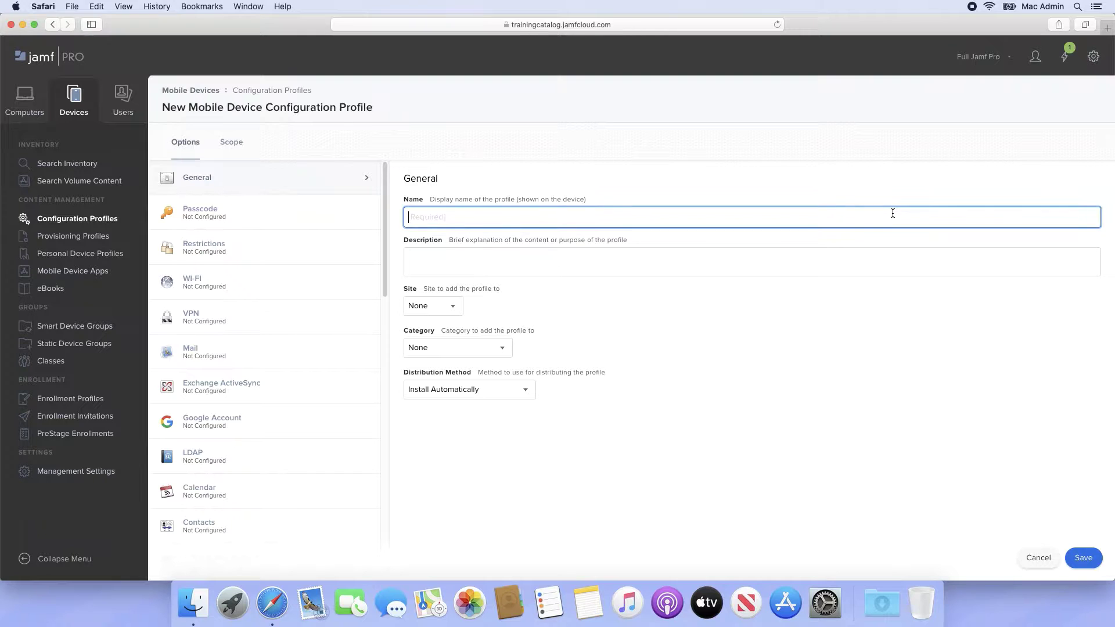
type("Passcode Requirements")
key("Tab")
type("Requirements ")
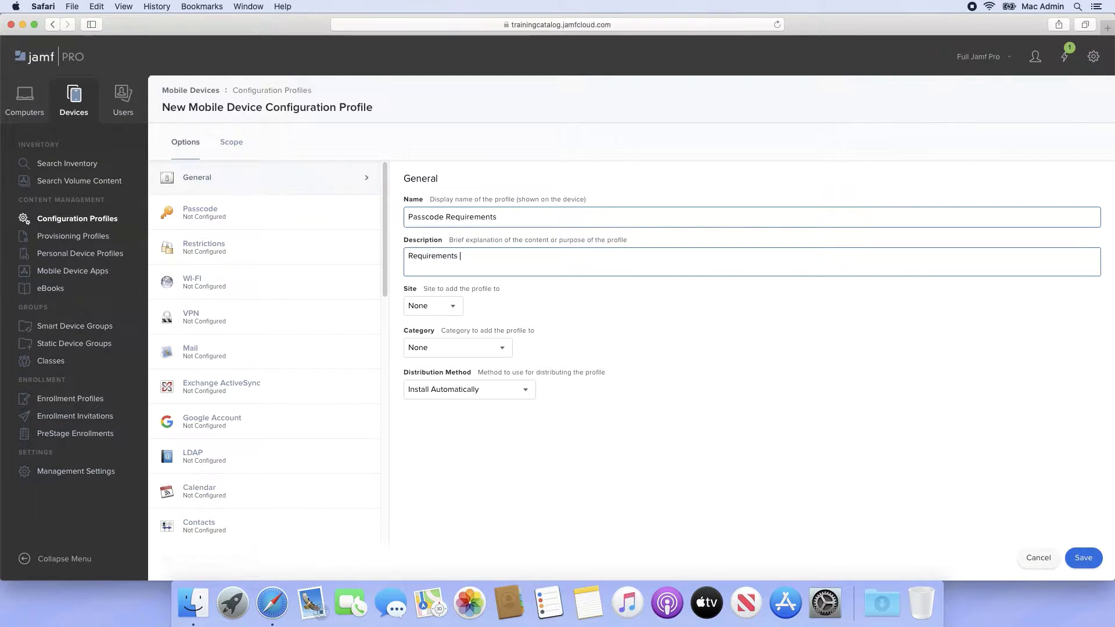
type("for passcodes")
- File it under Security, keep Install Automatically distribution, and select the Passcode payload
left_click(504, 348)
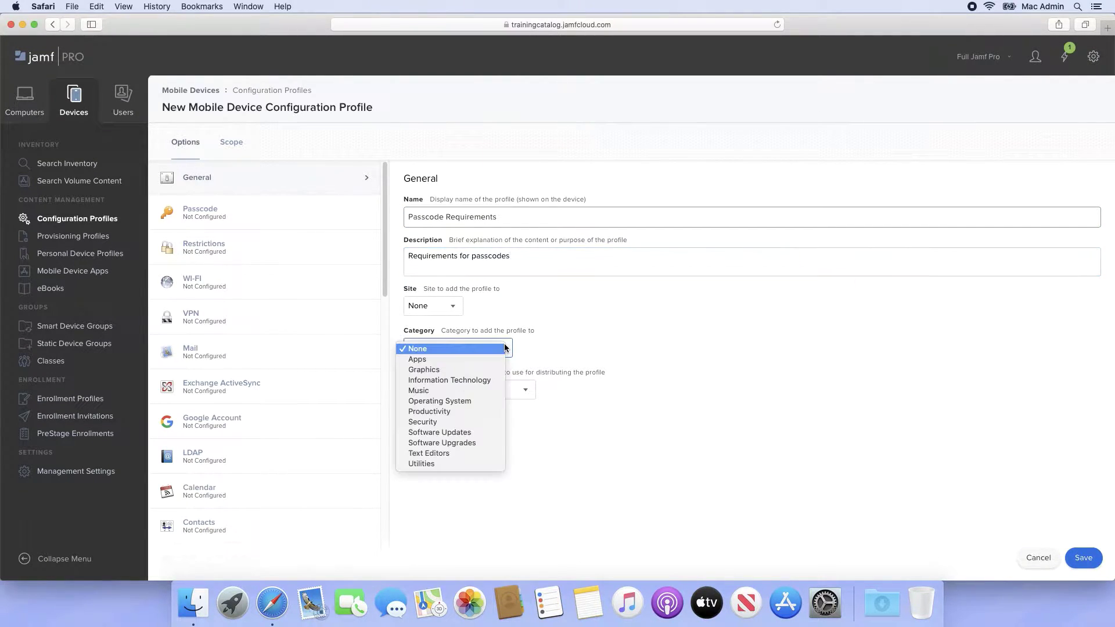
left_click(488, 423)
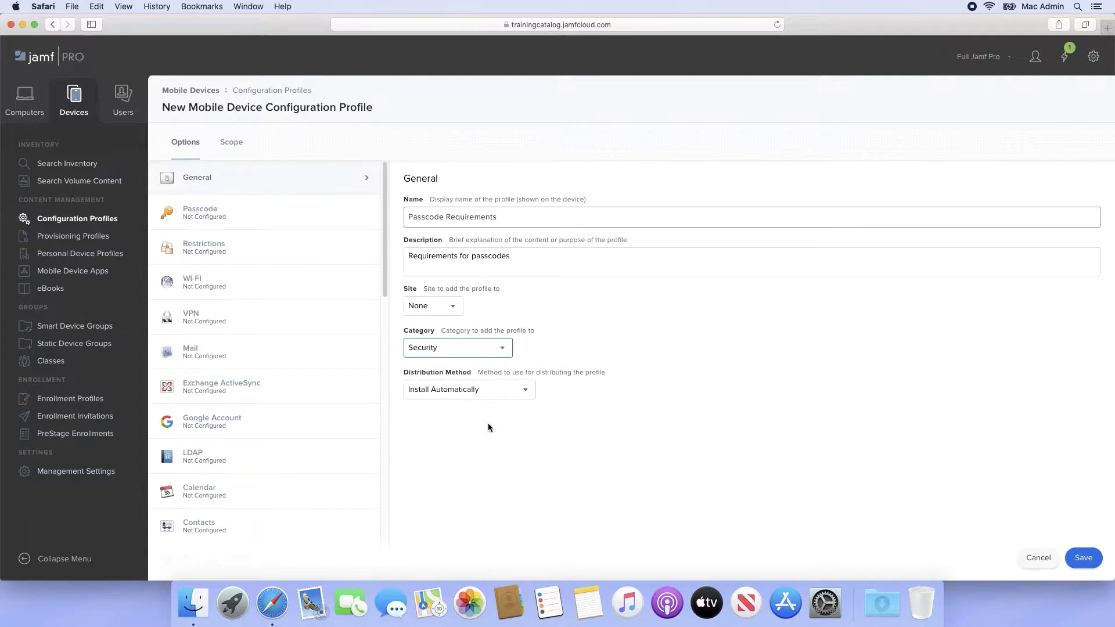
left_click(527, 391)
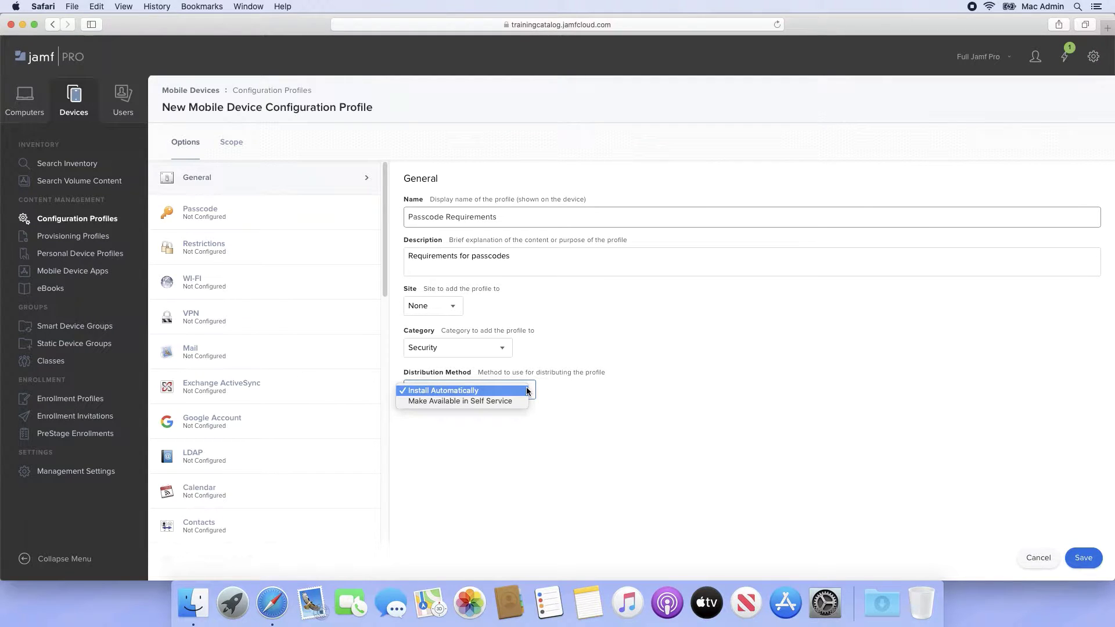
left_click(523, 392)
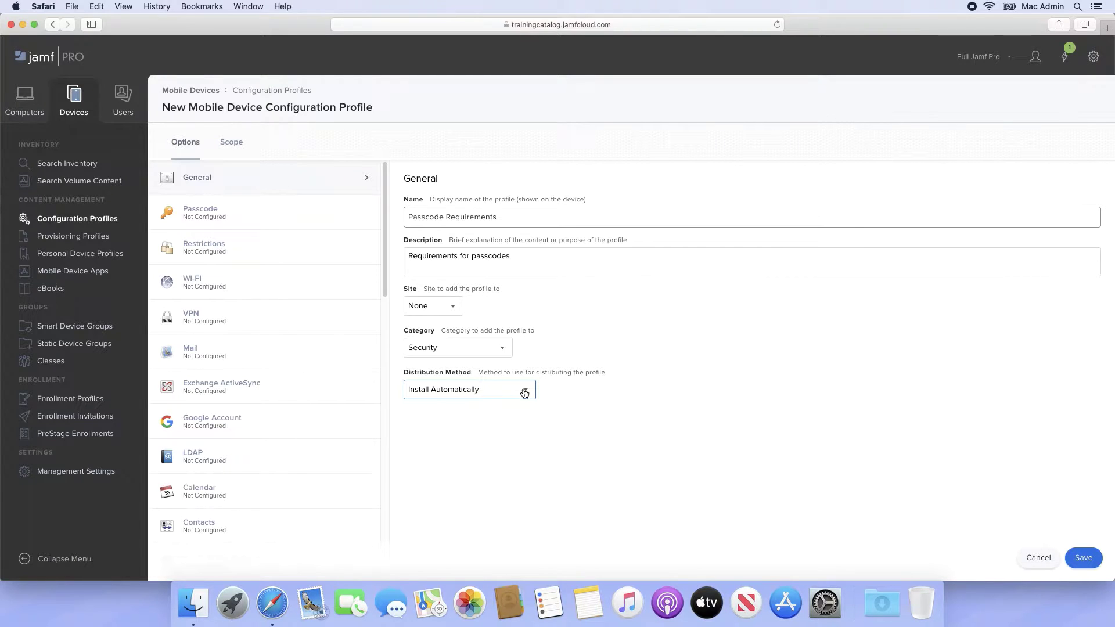
left_click(287, 216)
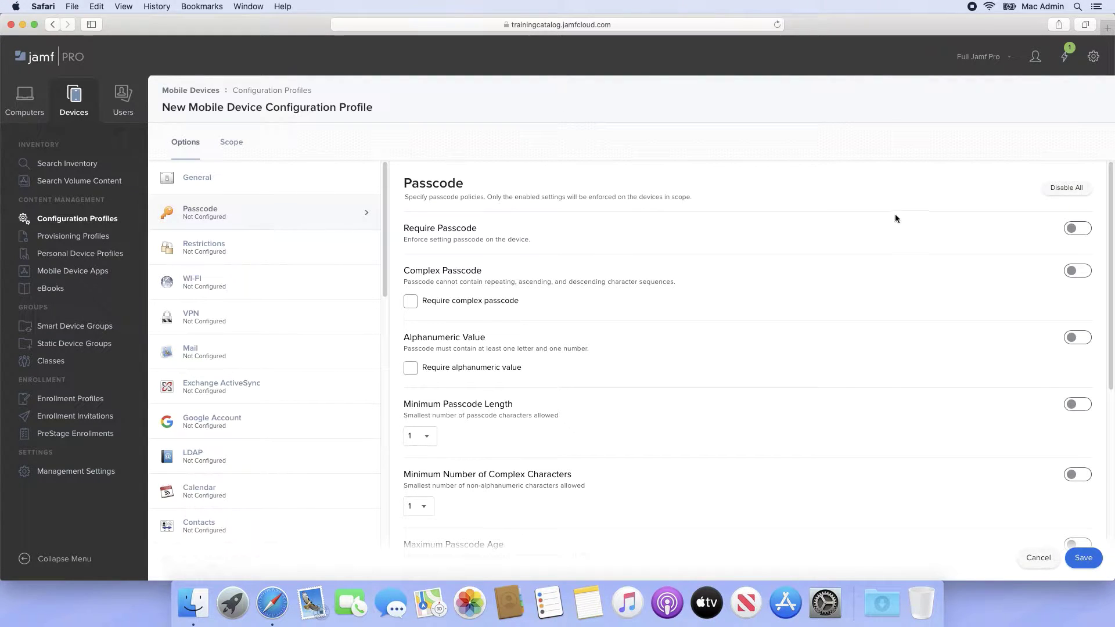
- Turn on Require Passcode with minimum length 6 and maximum age 90 days, then switch to Scope
left_click(1075, 229)
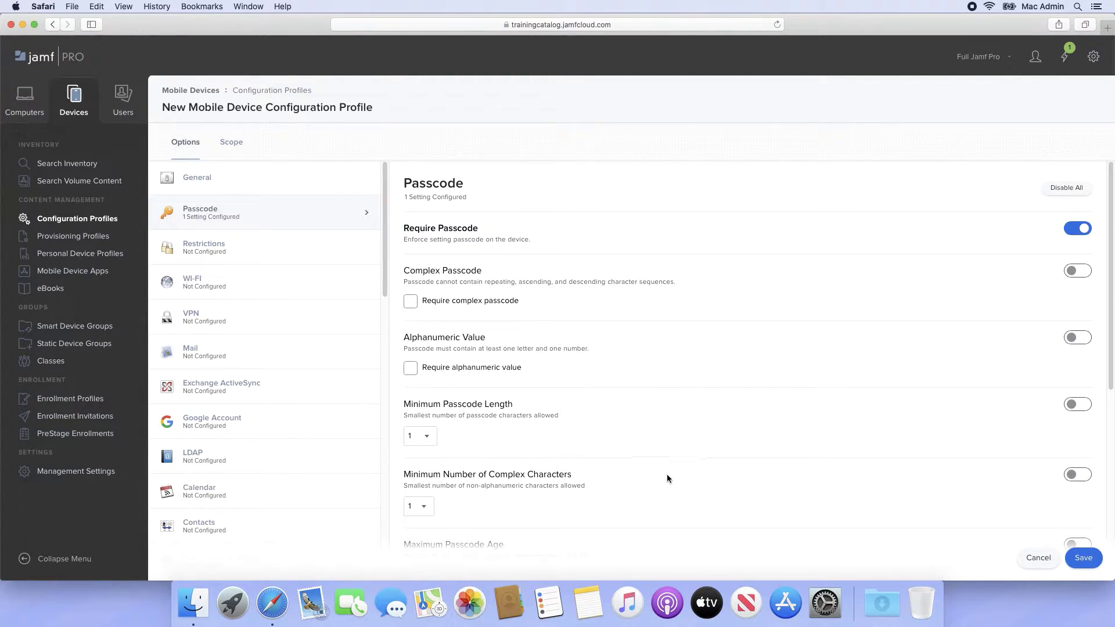
left_click(420, 442)
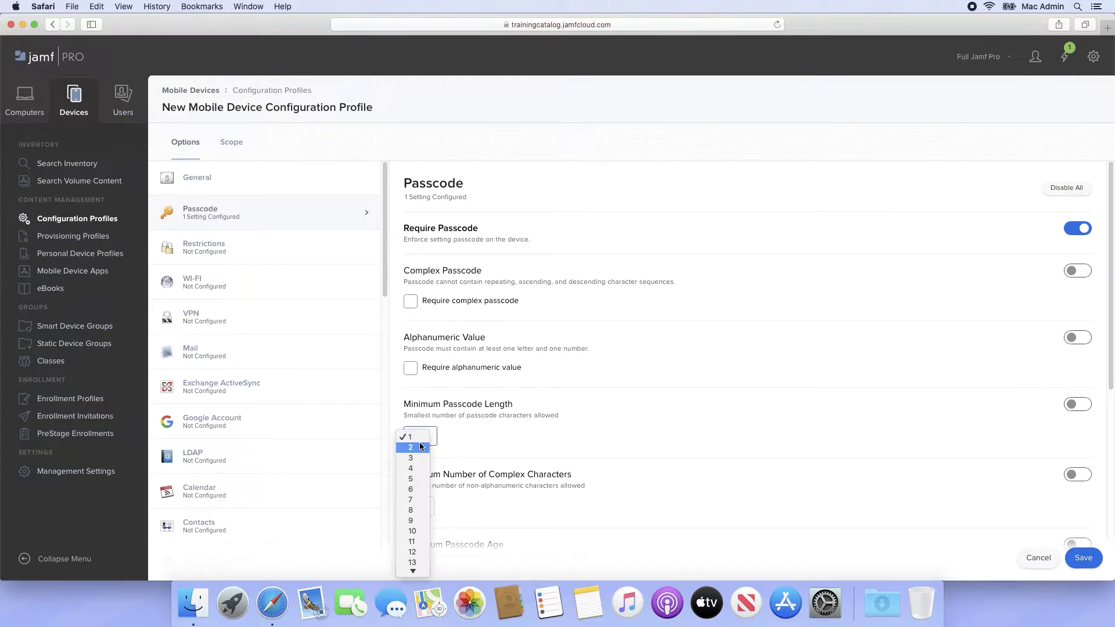
left_click(423, 489)
scroll(422, 489, "down", 3)
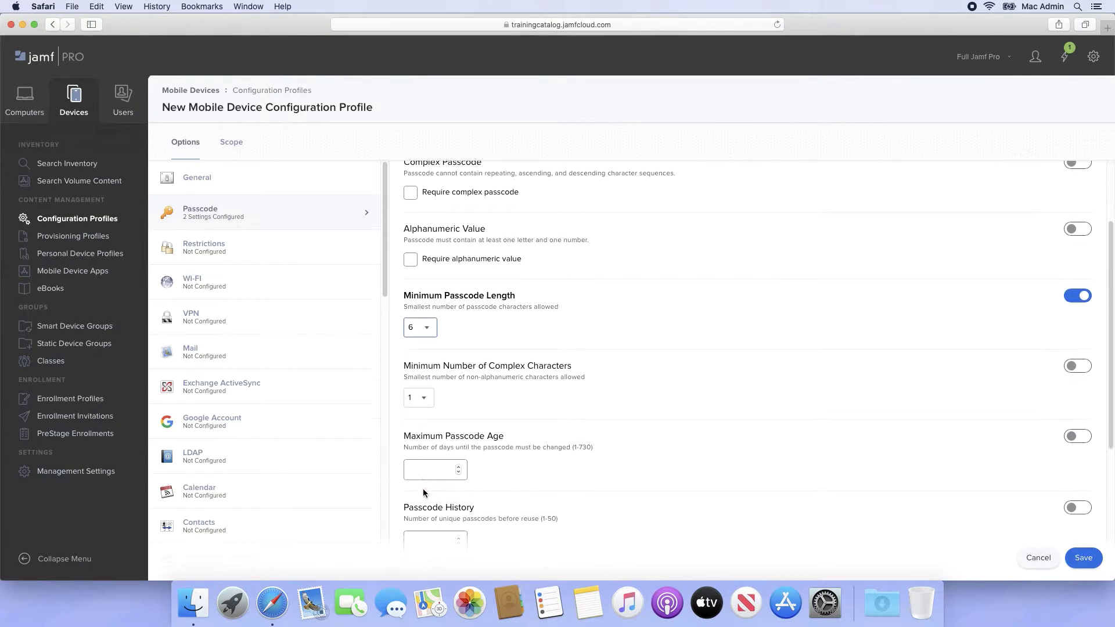
left_click(419, 474)
type("90")
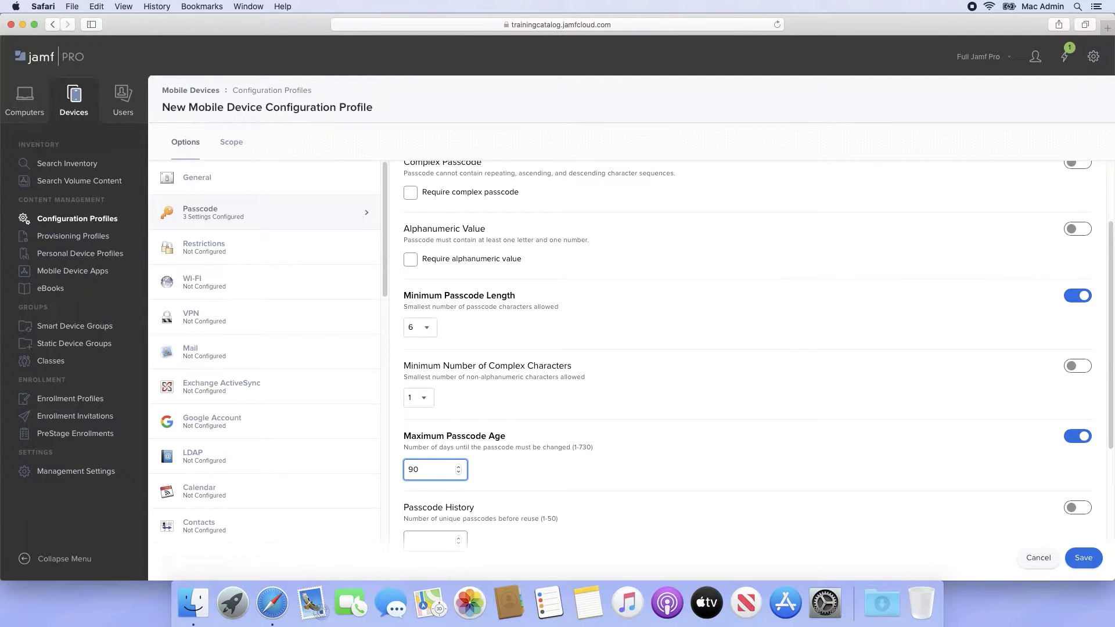
scroll(755, 354, "down", 5)
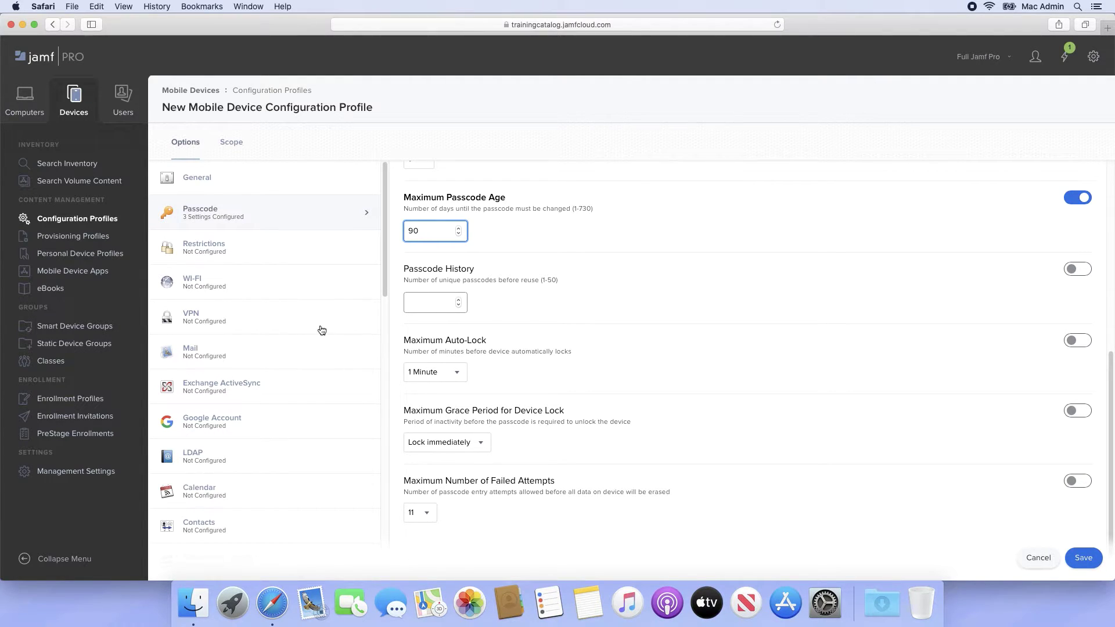
left_click(230, 150)
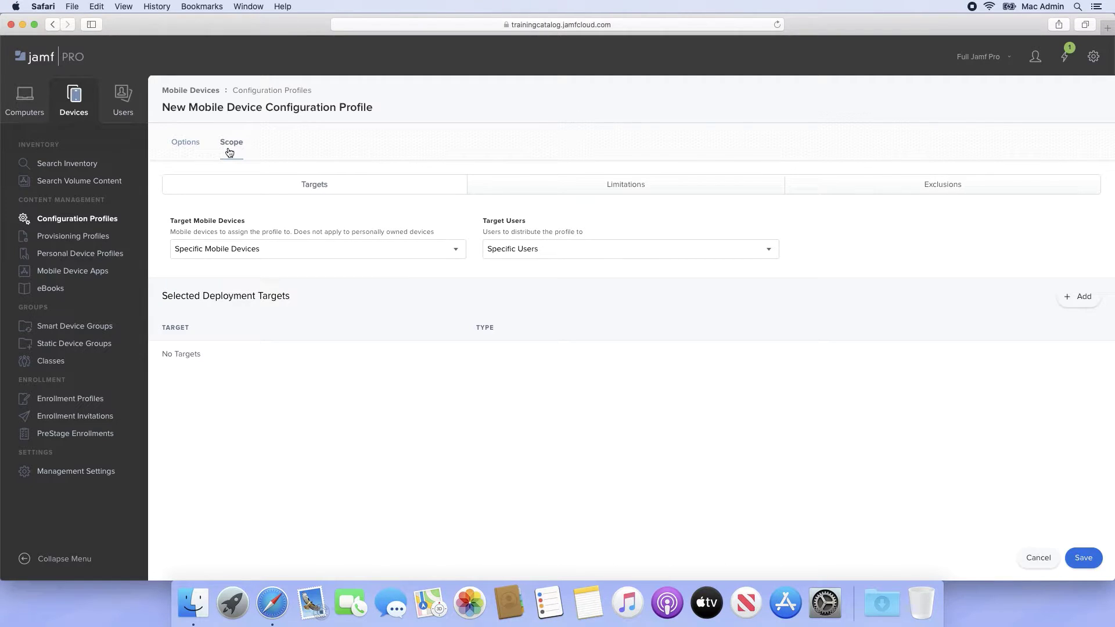
- Add the 'Pump up the jamf' device as the target, found by filtering 'pump', and save
left_click(1076, 299)
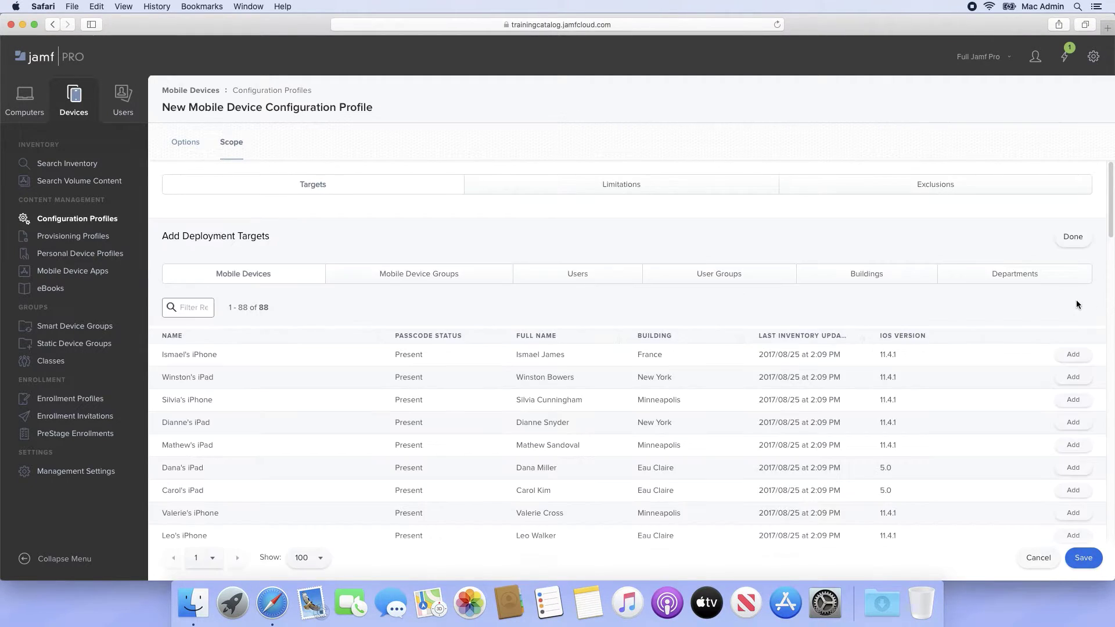
left_click(192, 308)
type("pump")
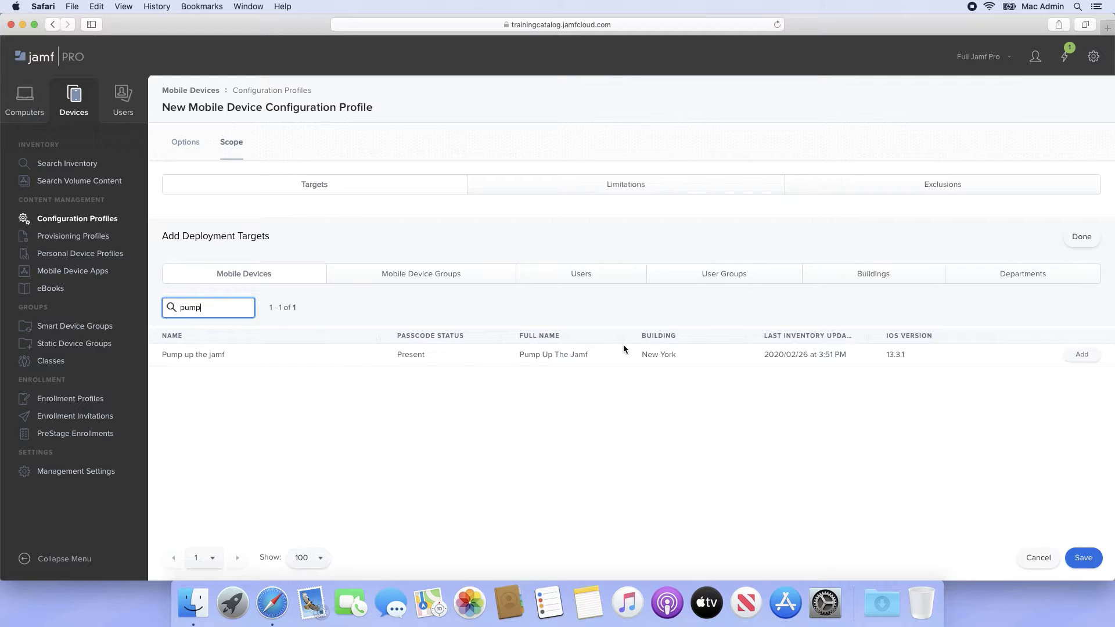
left_click(1089, 355)
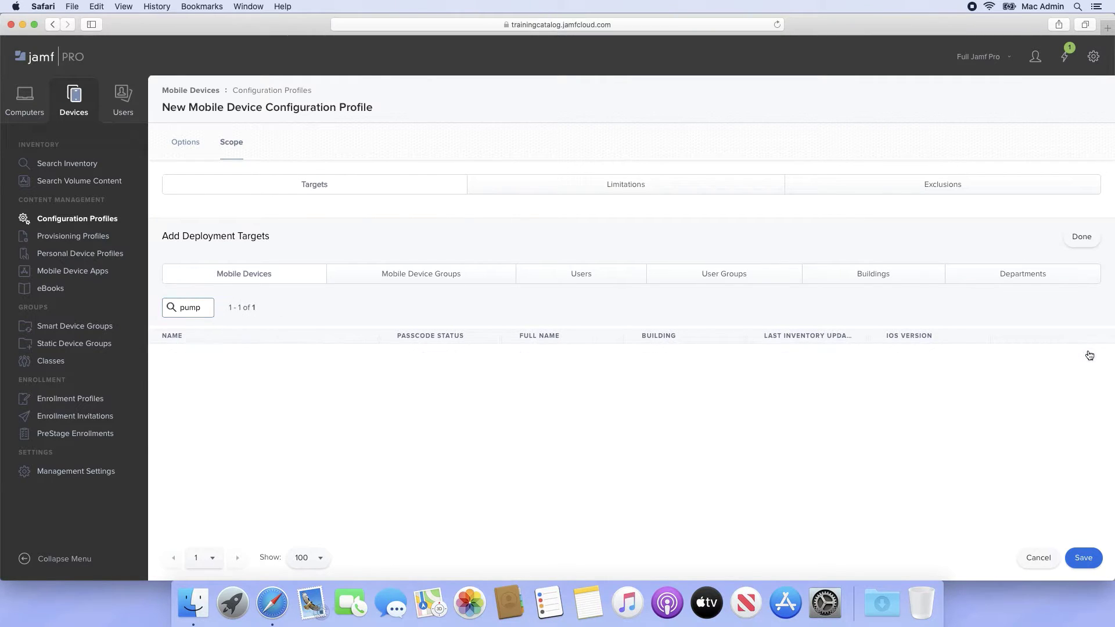
left_click(1080, 237)
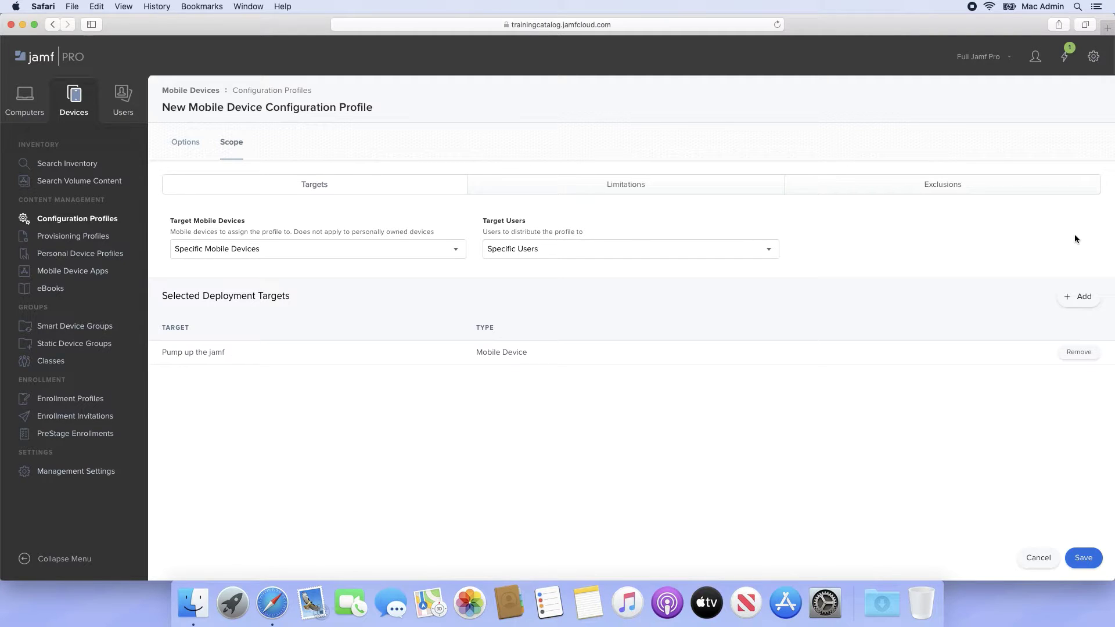
left_click(1082, 556)
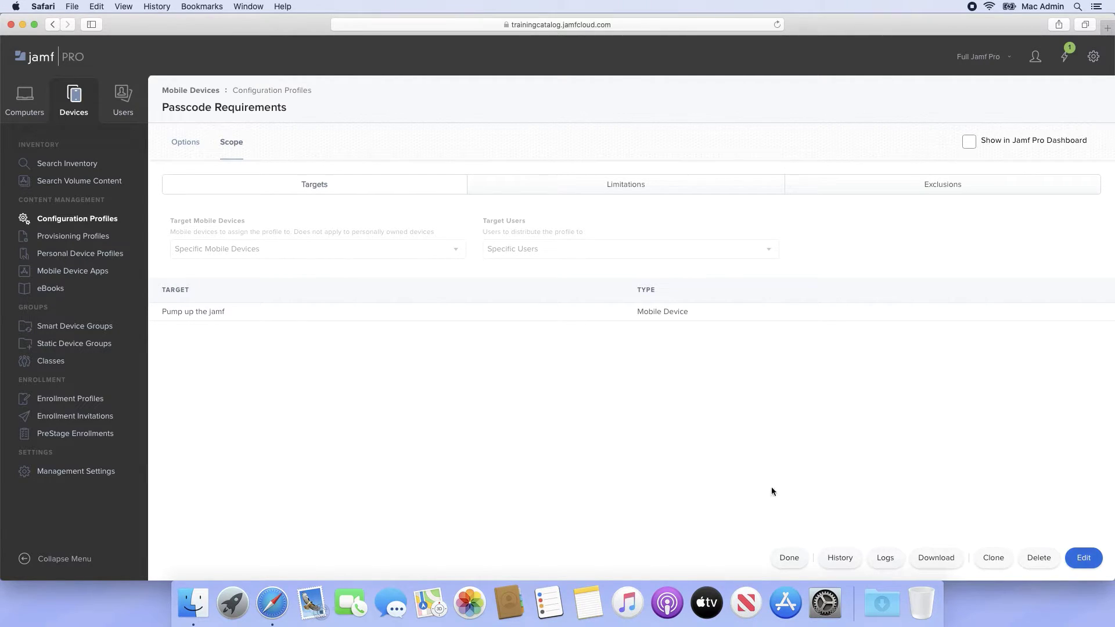
- Create a new profile named 'General Restrictions' in Security and select the Restrictions payload
left_click(112, 219)
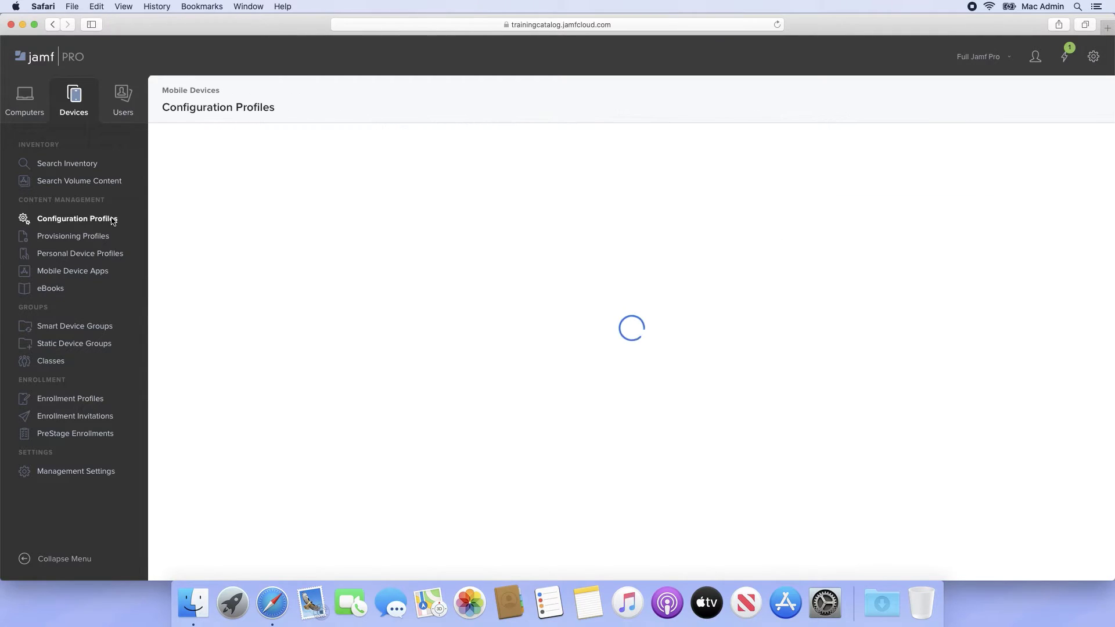
left_click(952, 139)
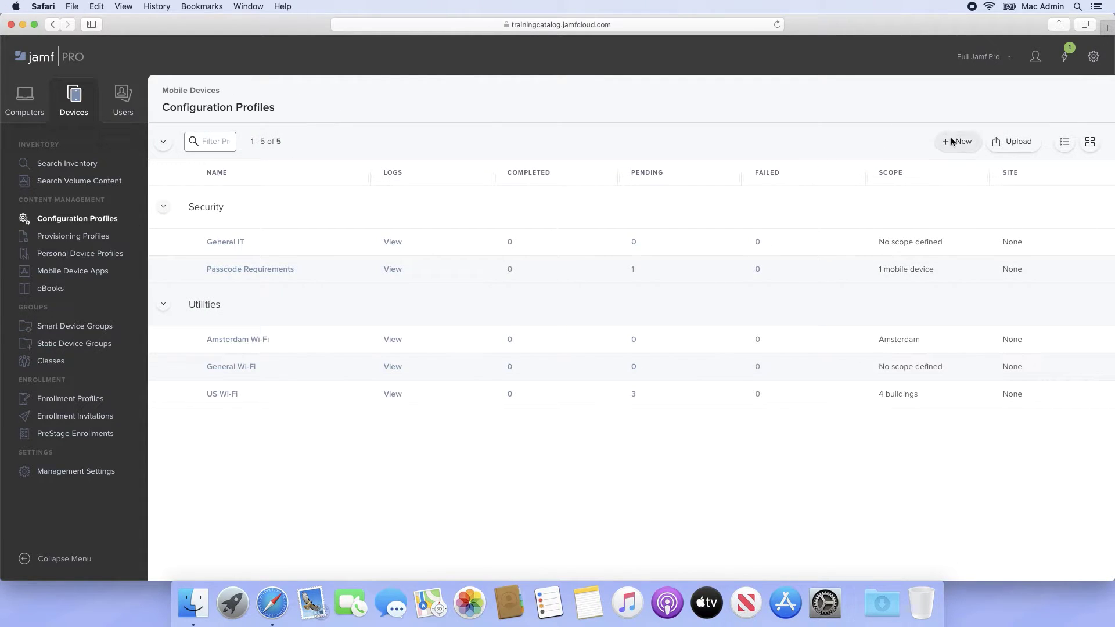
left_click(825, 213)
type("General Restrictions")
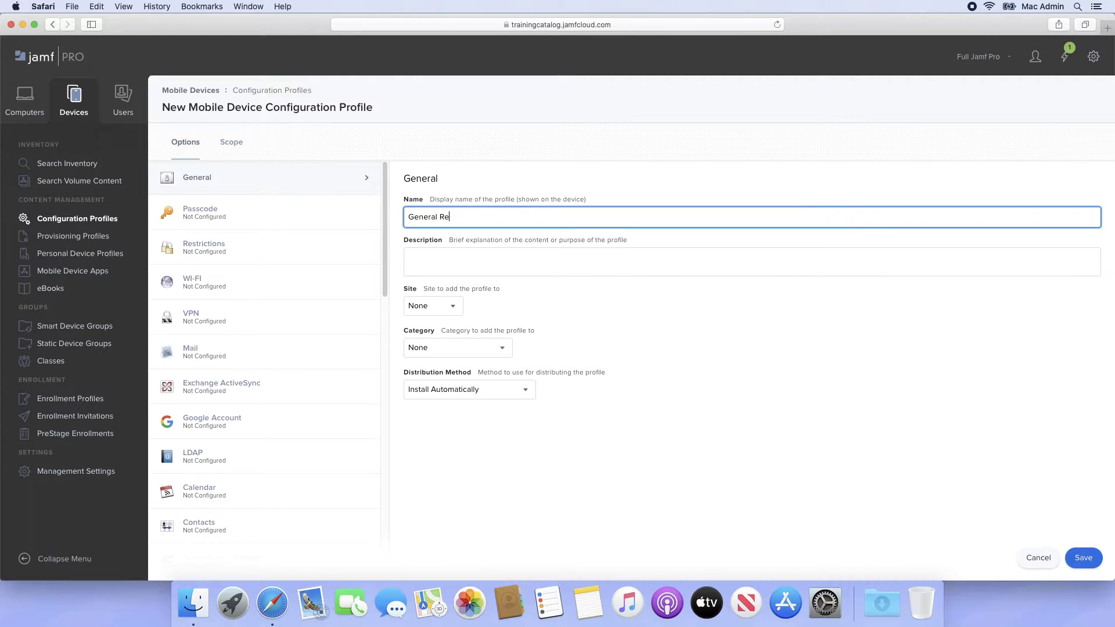
left_click(500, 348)
left_click(458, 423)
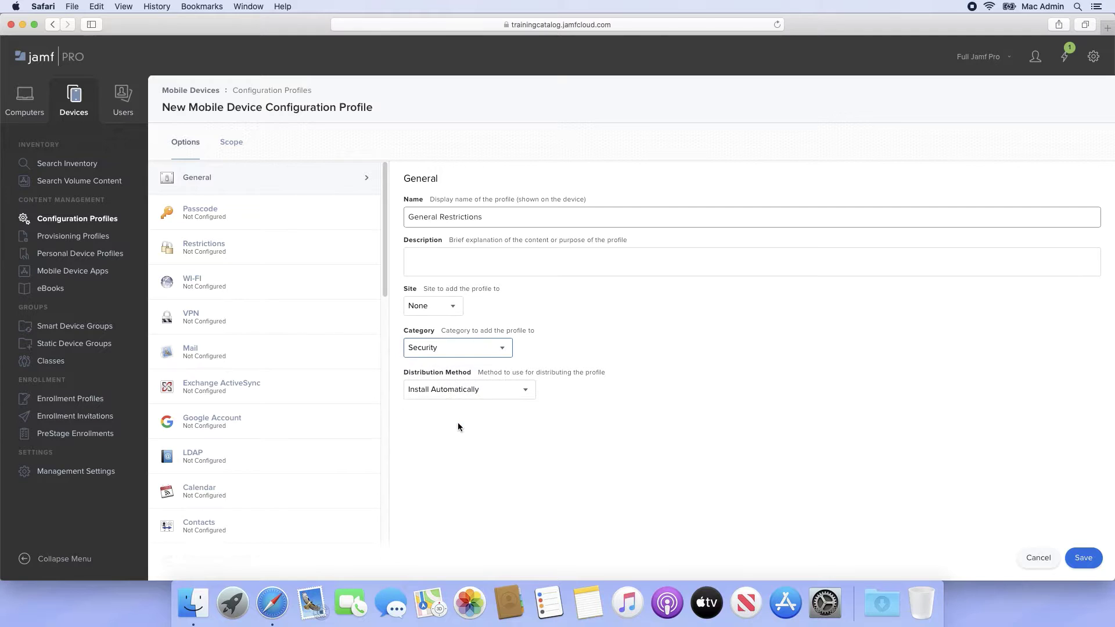
left_click(337, 254)
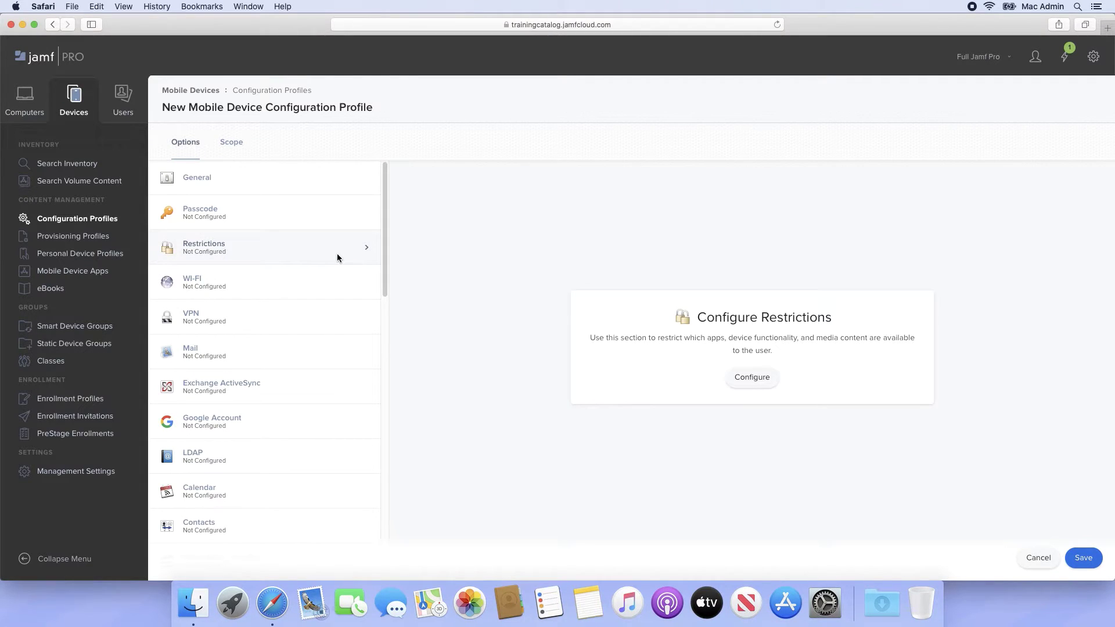
- Configure the Restrictions payload and uncheck Allow use of camera
left_click(749, 384)
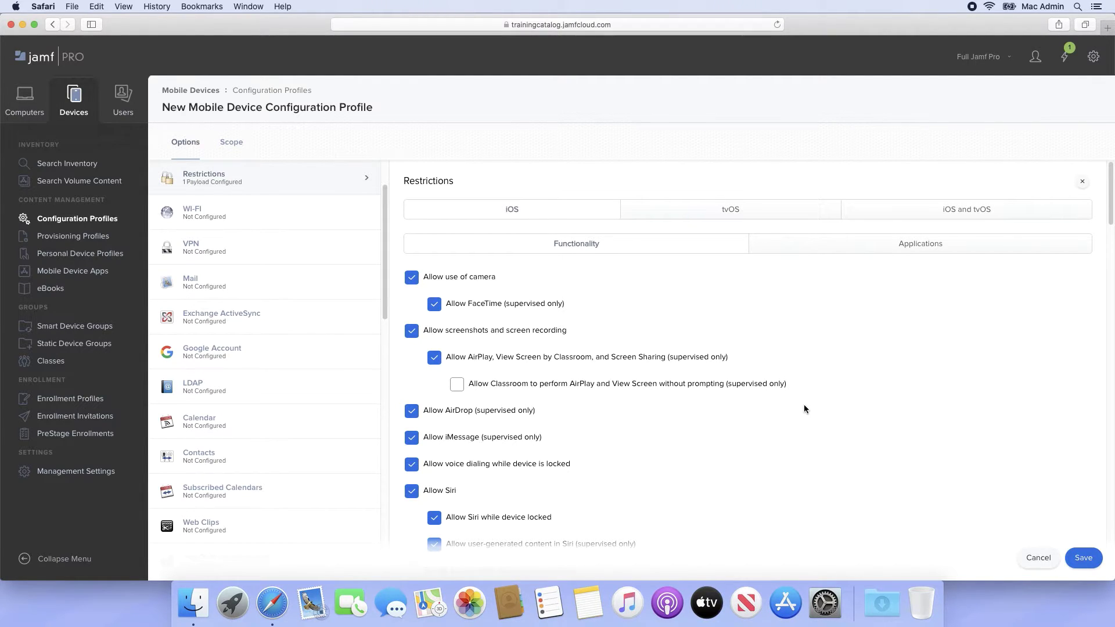
left_click(412, 280)
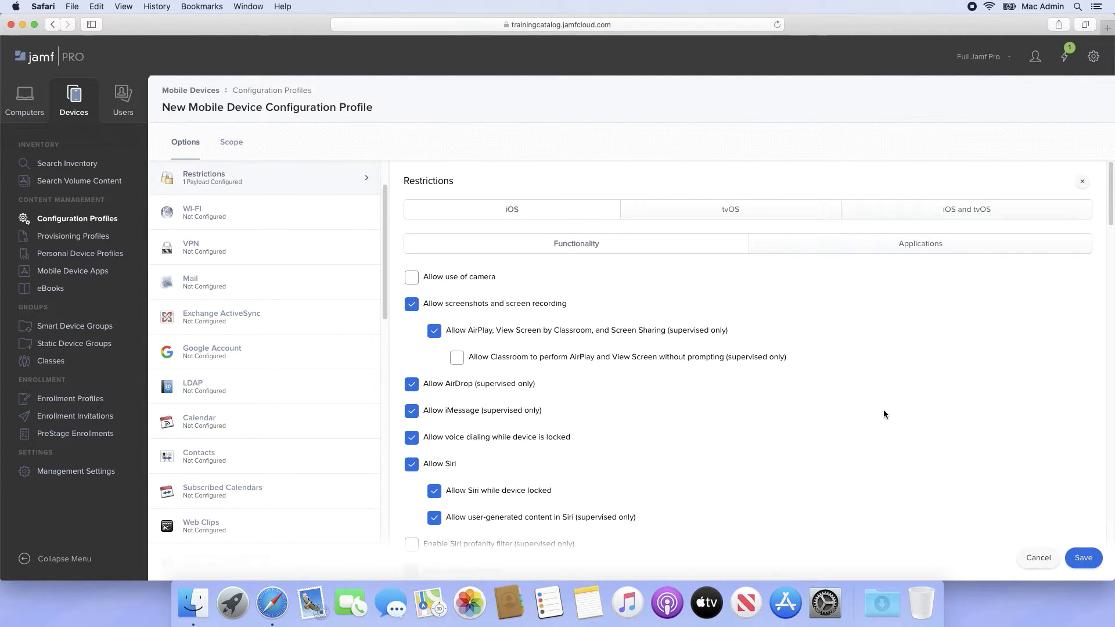
- Scroll through the restrictions, then show the iOS and tvOS Applications settings
scroll(883, 409, "down", 5)
scroll(884, 410, "down", 5)
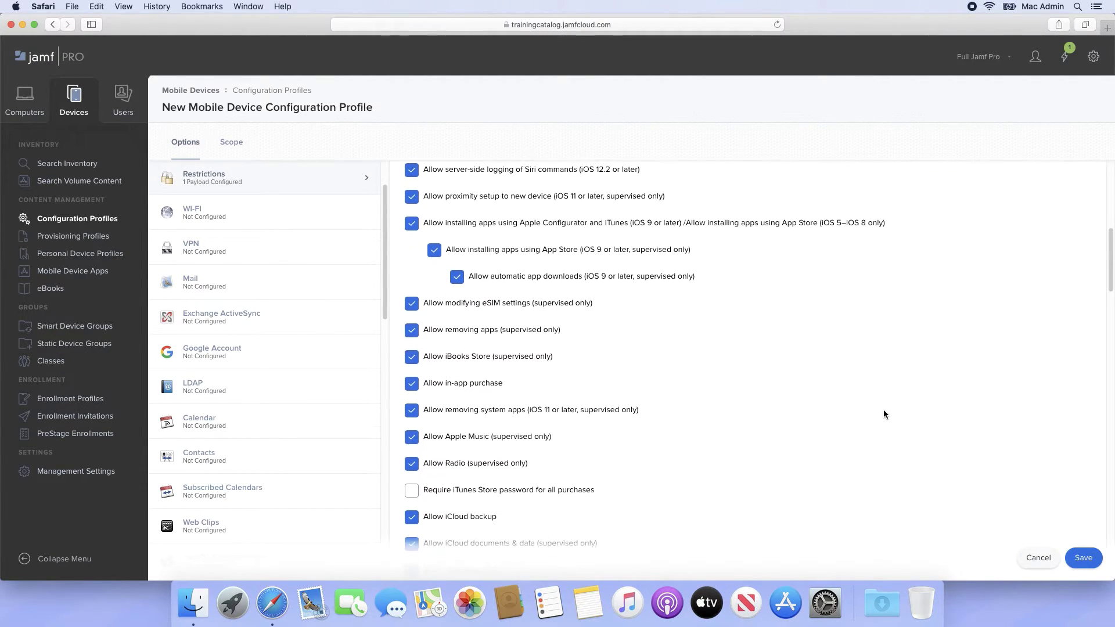
scroll(883, 410, "down", 3)
scroll(883, 410, "down", 10)
scroll(883, 409, "down", 16)
scroll(883, 409, "down", 14)
scroll(884, 410, "up", 17)
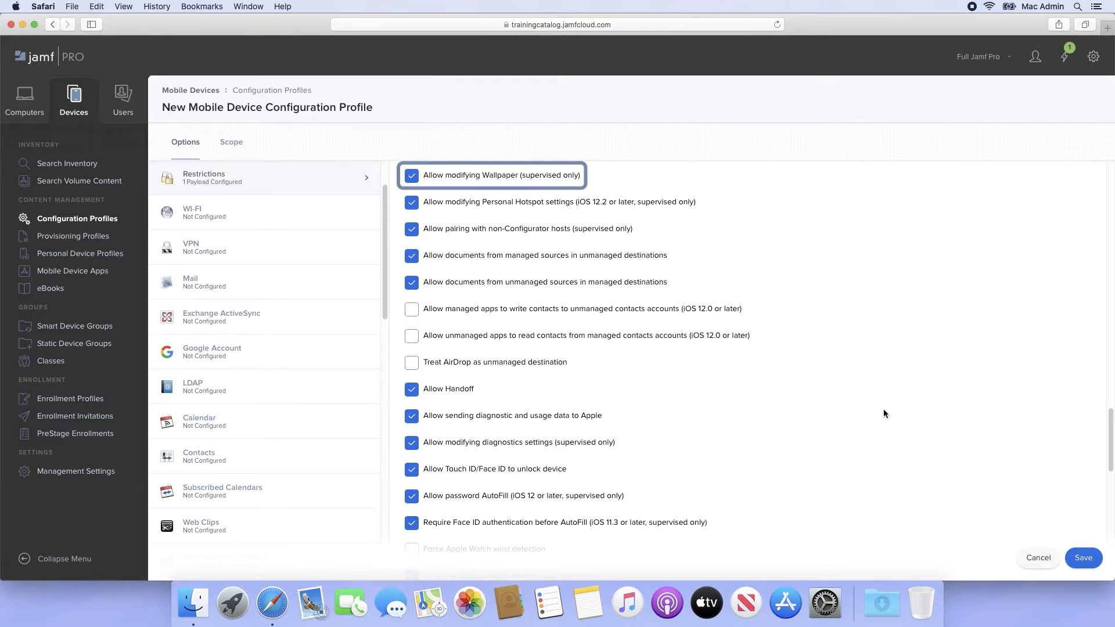
scroll(883, 413, "up", 15)
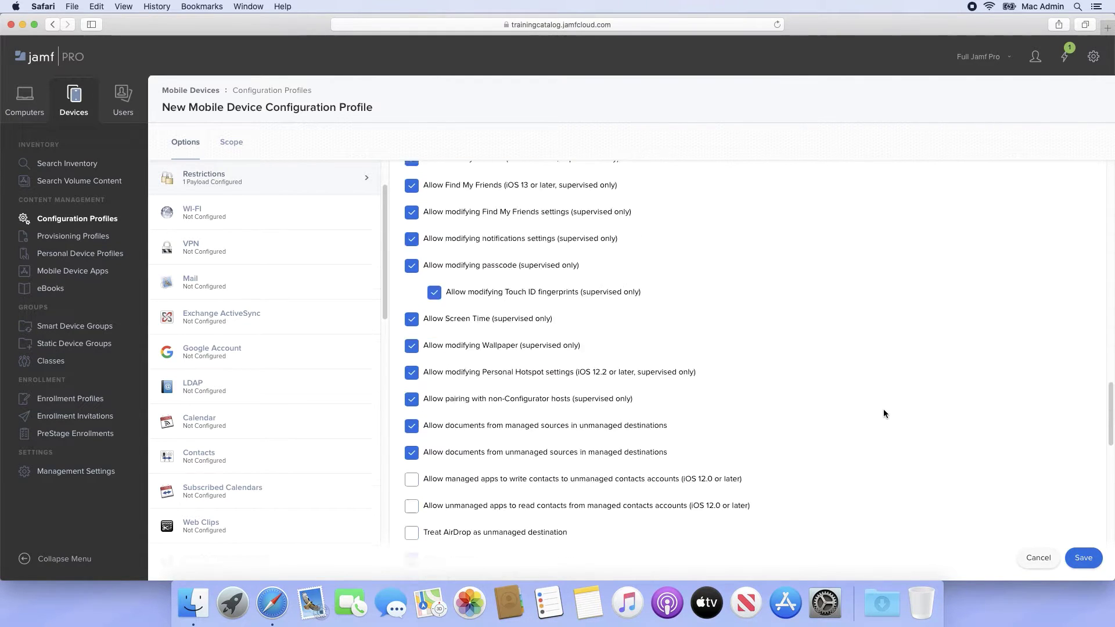
left_click(919, 215)
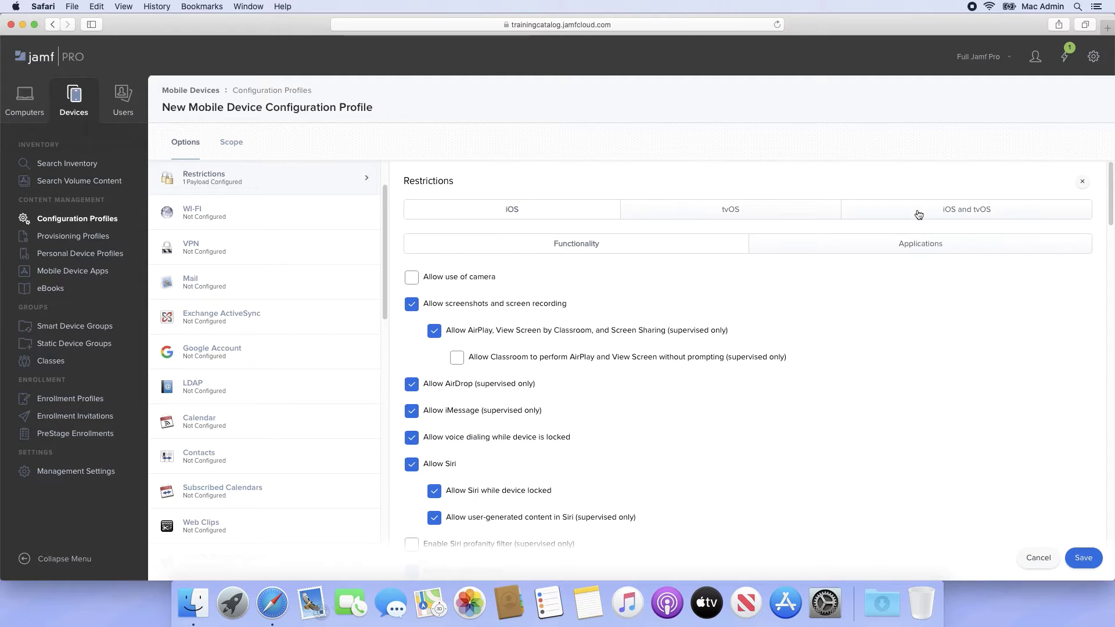
left_click(849, 246)
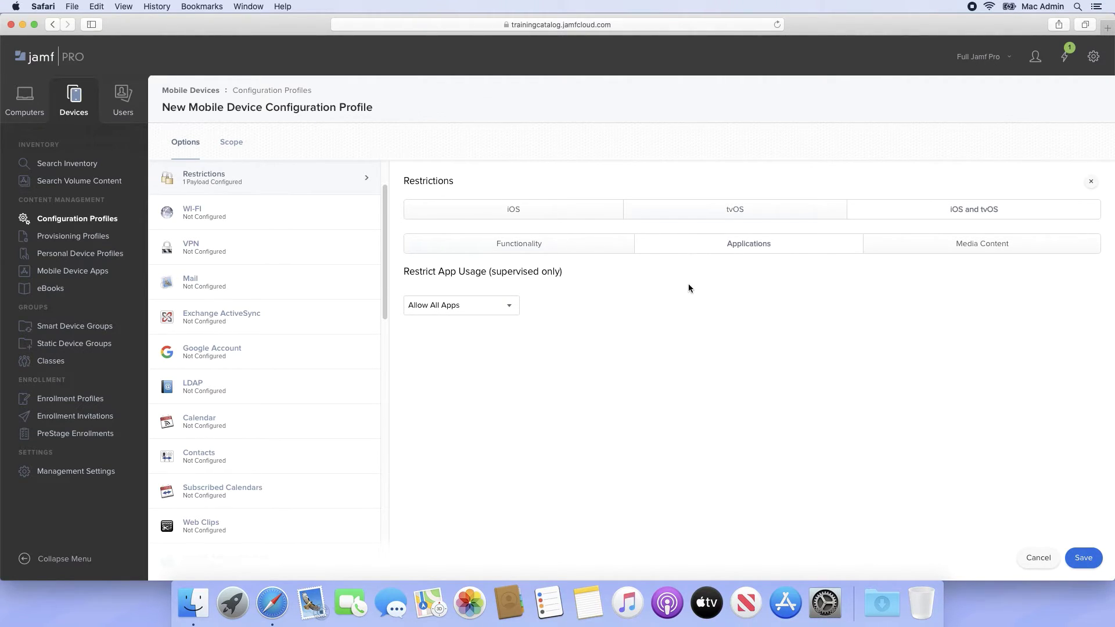
- Set Restrict App Usage to Do Not Allow Some Apps and add Calculator (com.apple.calculator)
left_click(510, 306)
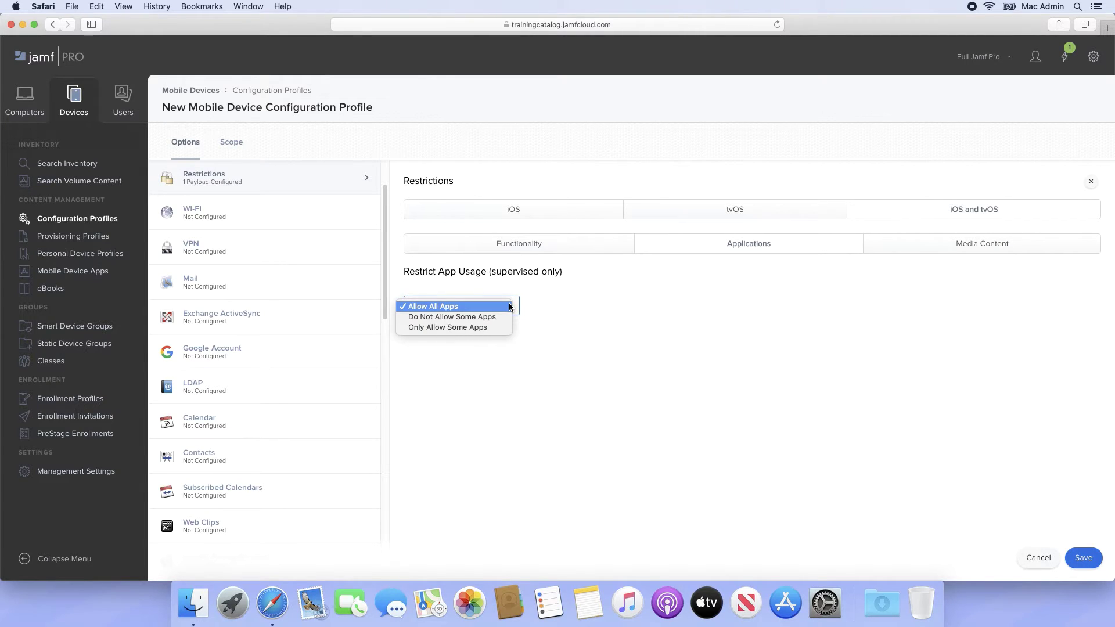
left_click(503, 316)
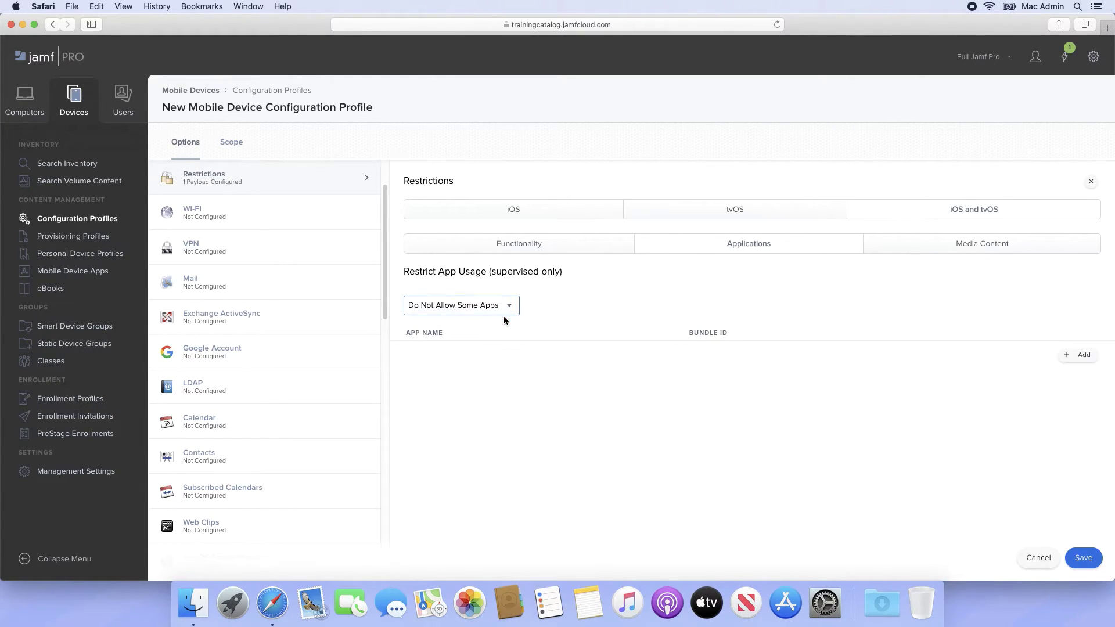
left_click(1069, 355)
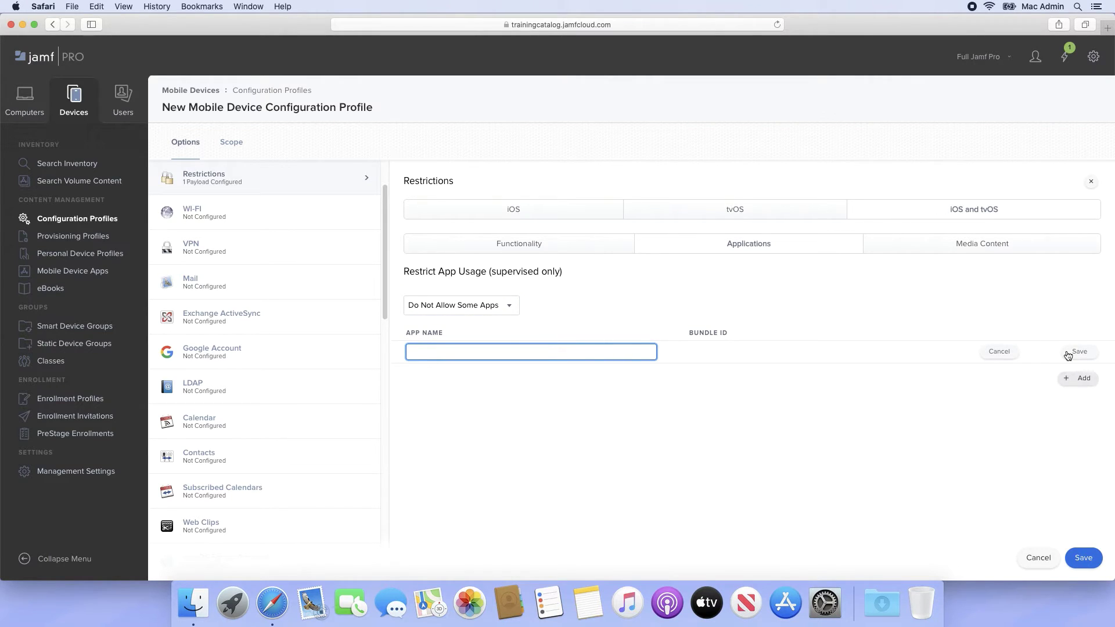
type("Calculator")
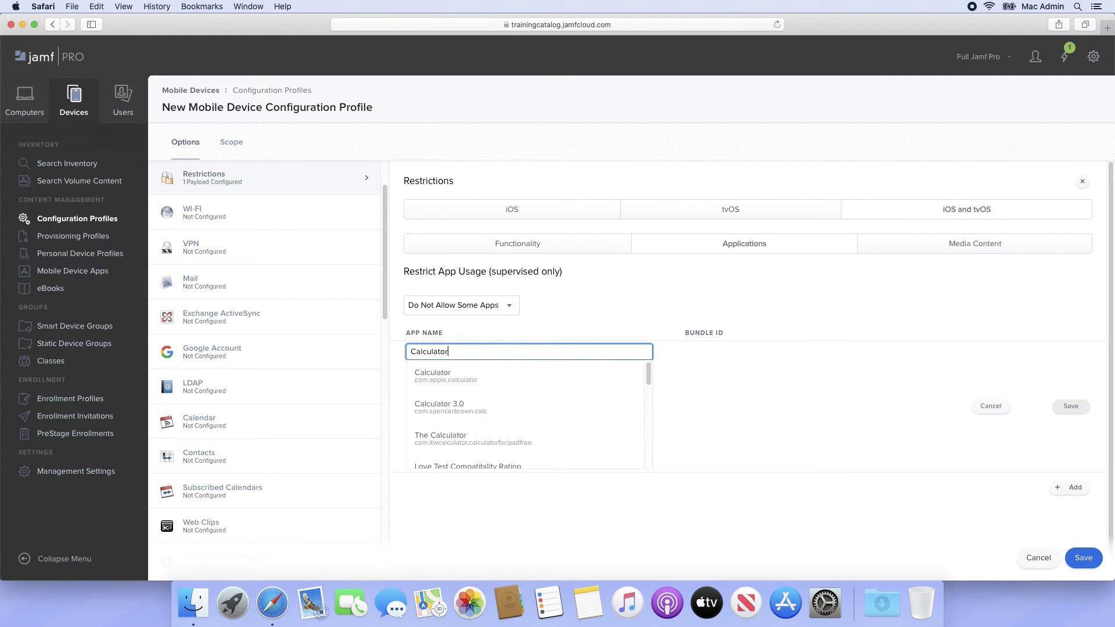
left_click(630, 382)
left_click(1079, 353)
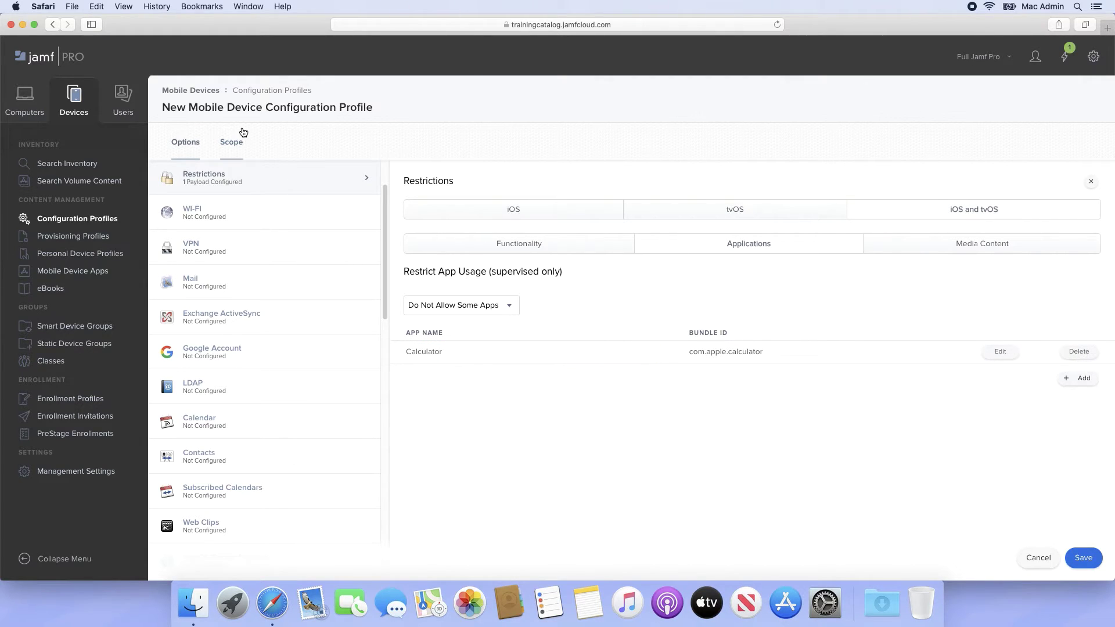
- Target the 'Pump up the jamf' device, found by filtering 'pump', and save General Restrictions
left_click(232, 152)
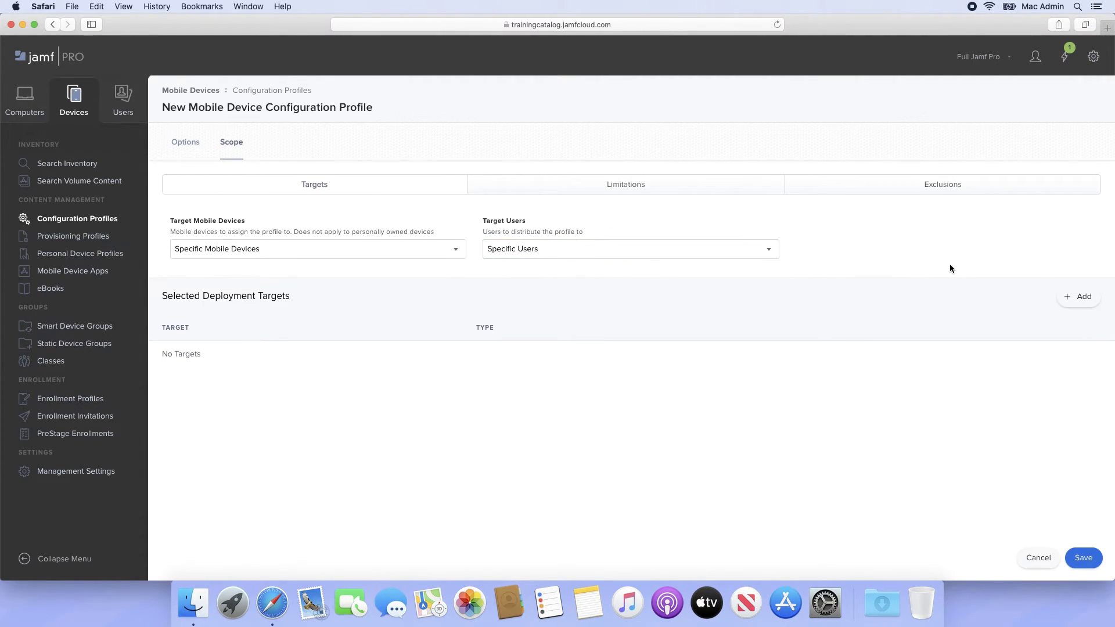
left_click(1078, 297)
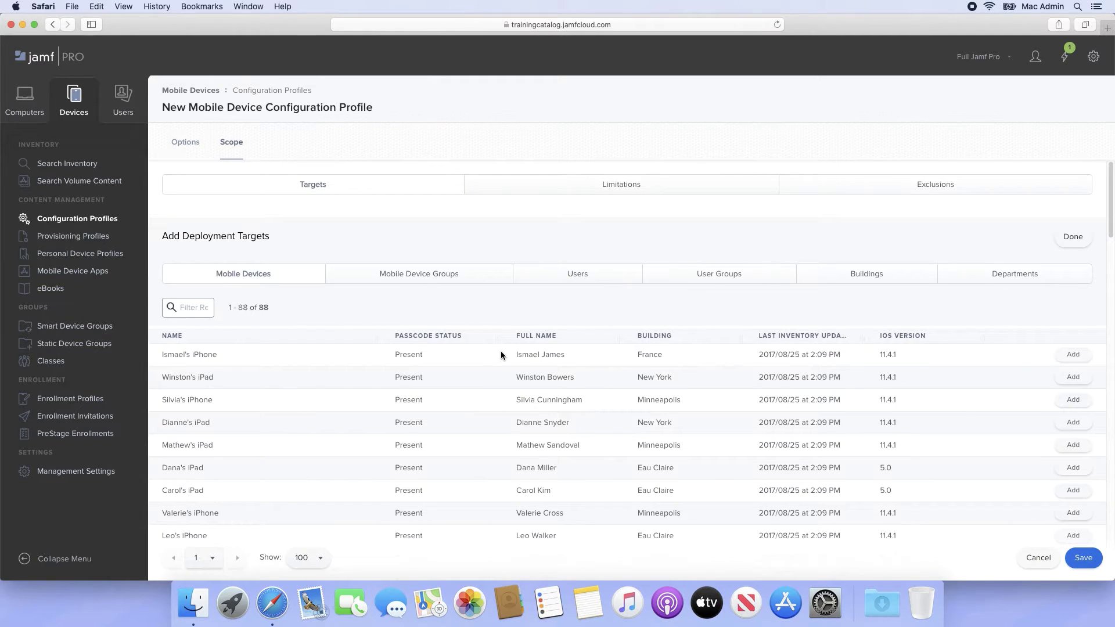
left_click(204, 315)
type("pump")
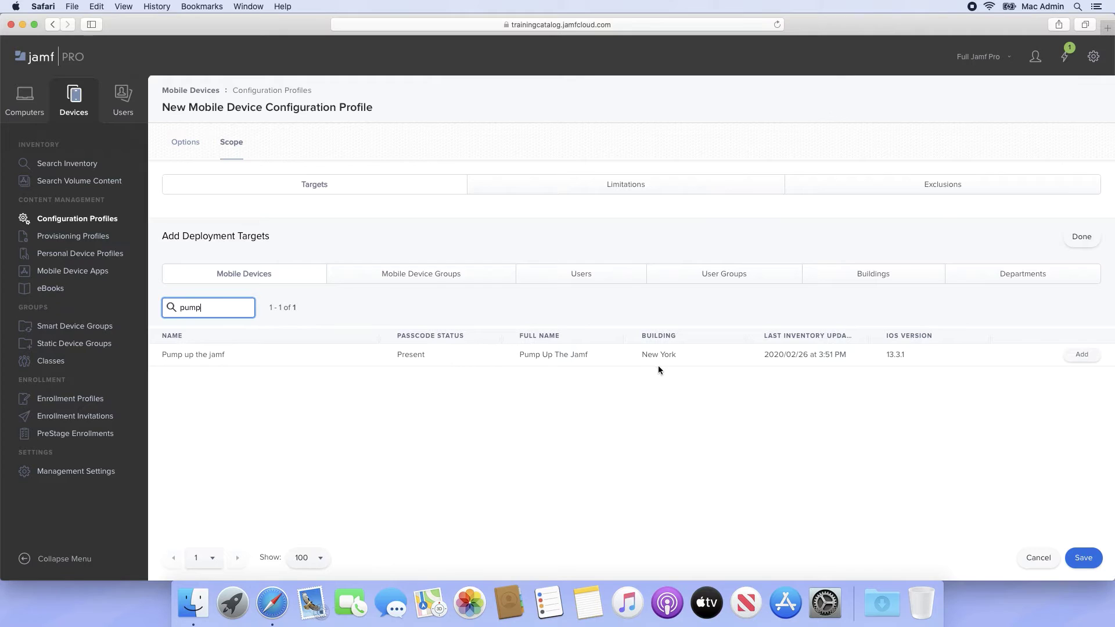
left_click(1072, 356)
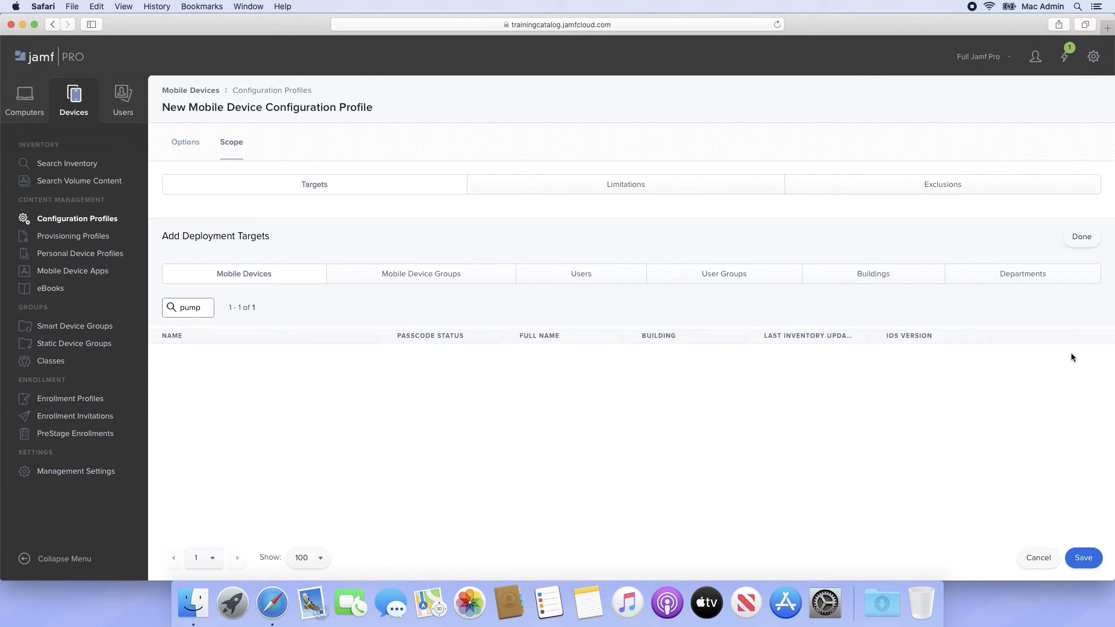
left_click(1083, 560)
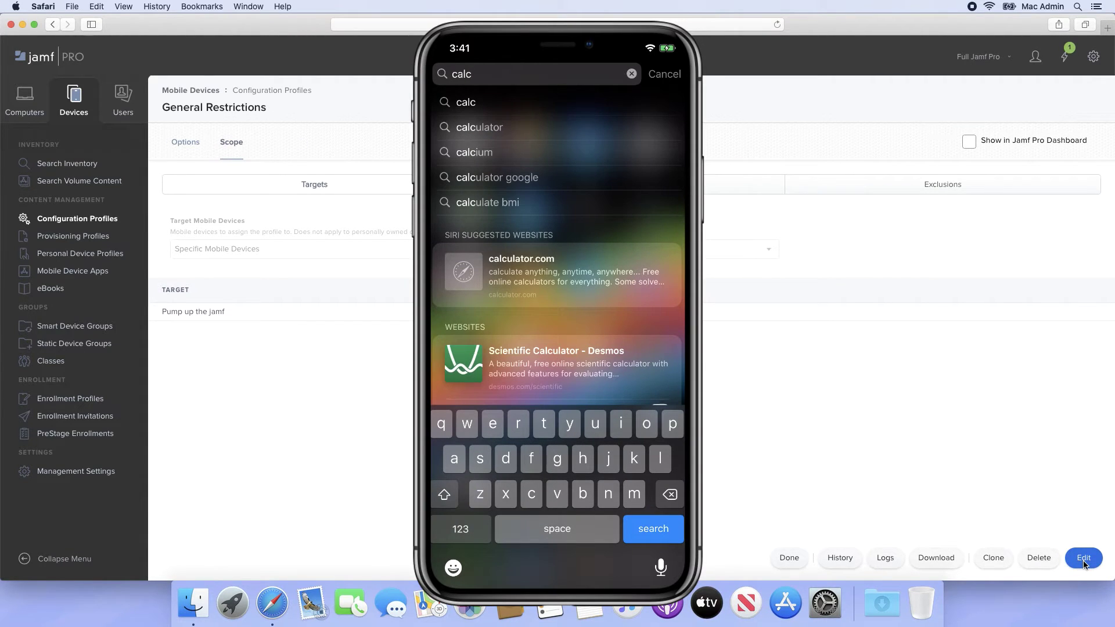
- Return to Configuration Profiles and start another new profile
left_click(107, 225)
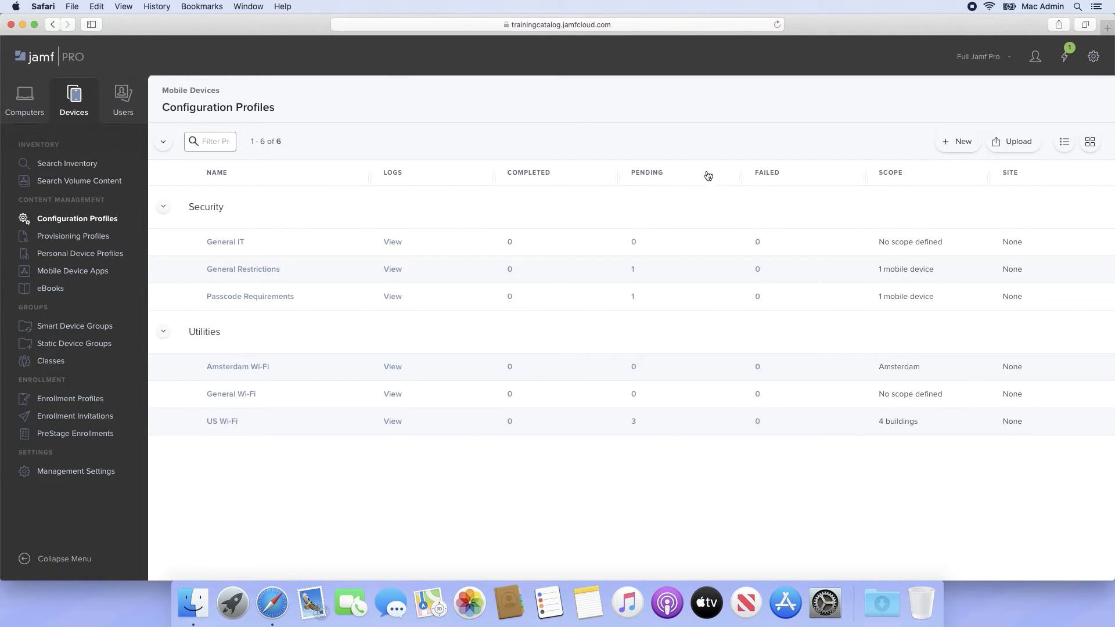
left_click(953, 142)
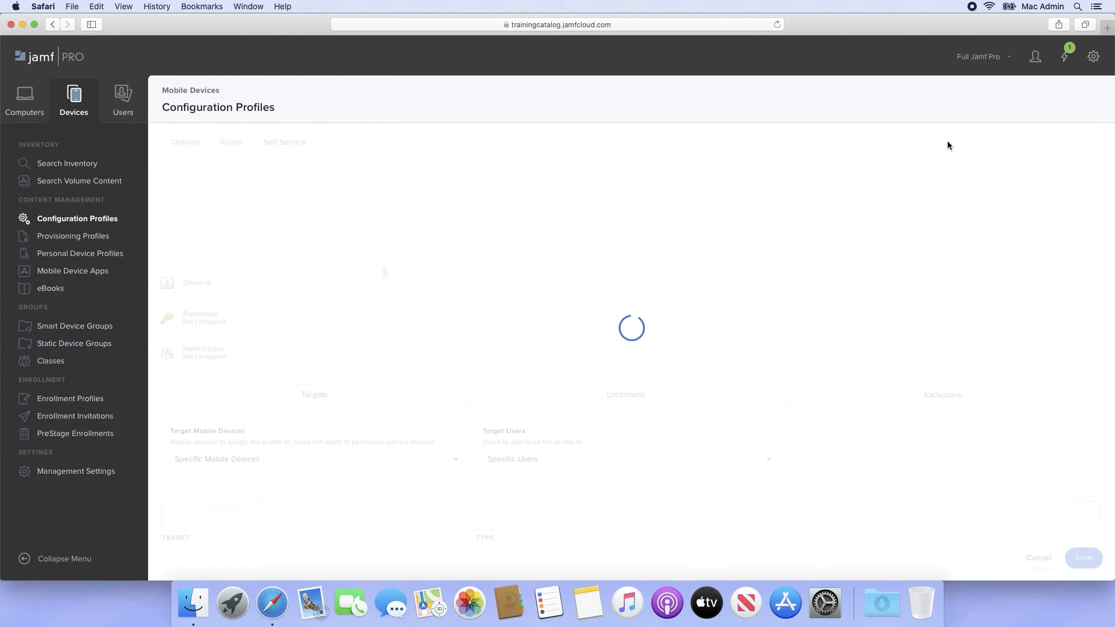
- Enter 'West Coast Wi-Fi' as the profile name and choose the Utilities category
left_click(854, 220)
type("West Coast Wi-Fi")
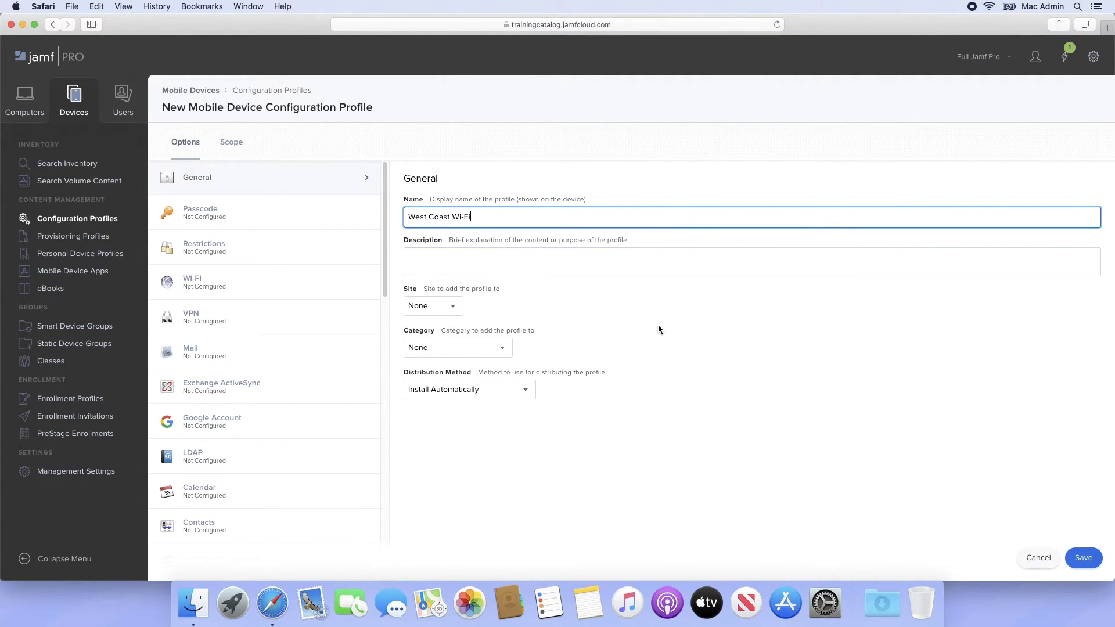
left_click(499, 347)
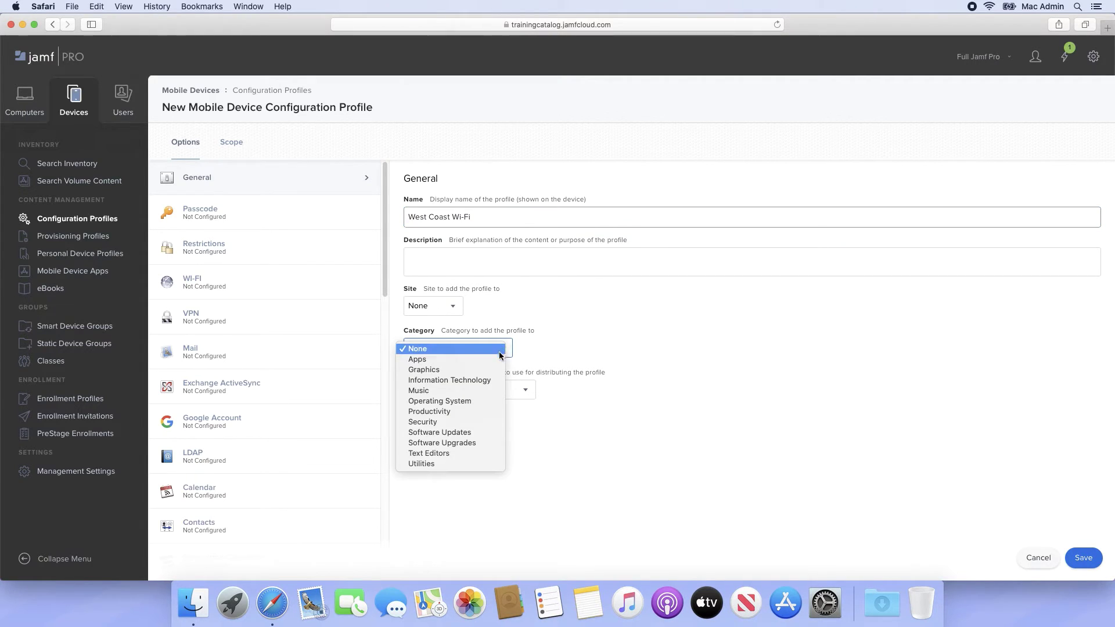
left_click(487, 465)
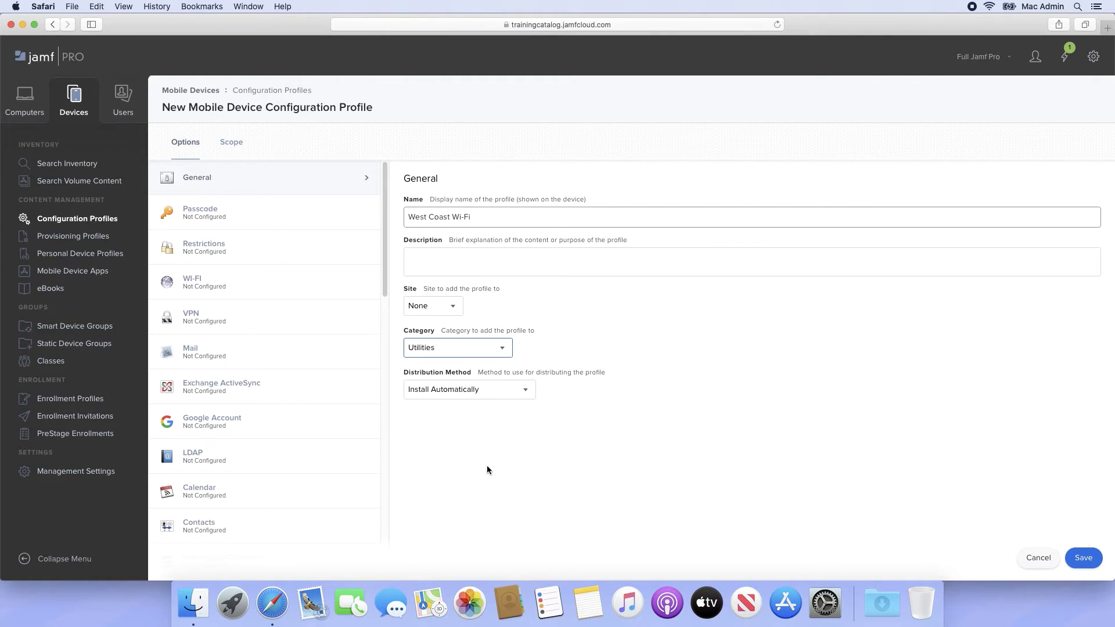
- Configure a 'Portland Wireless' Wi-Fi network with WPA / WPA2 Personal and its password, then add a second network
left_click(305, 293)
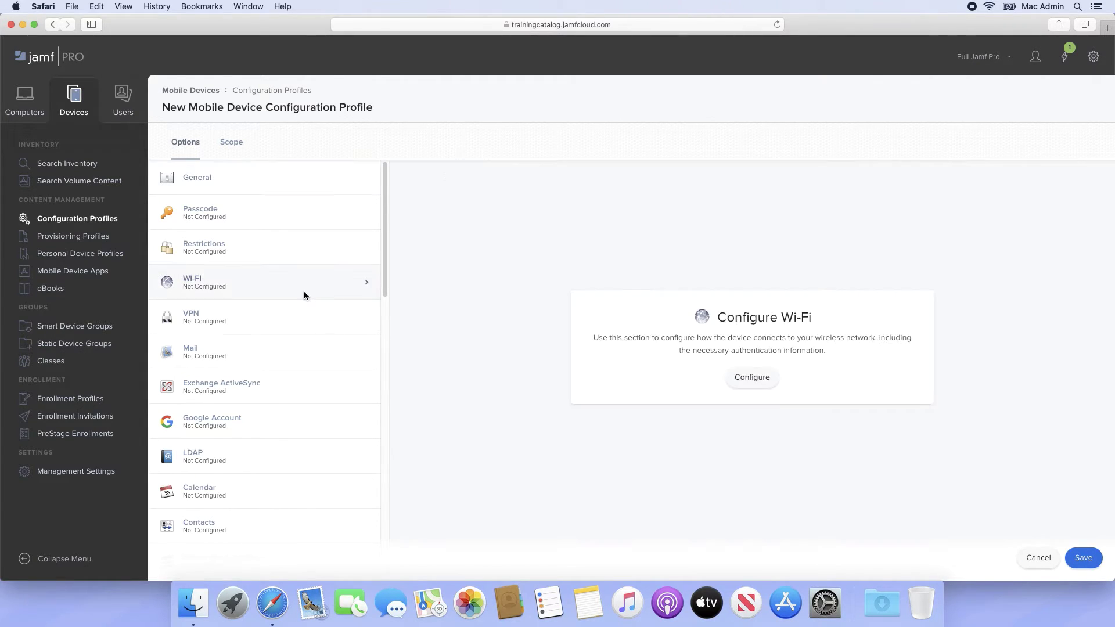
left_click(752, 377)
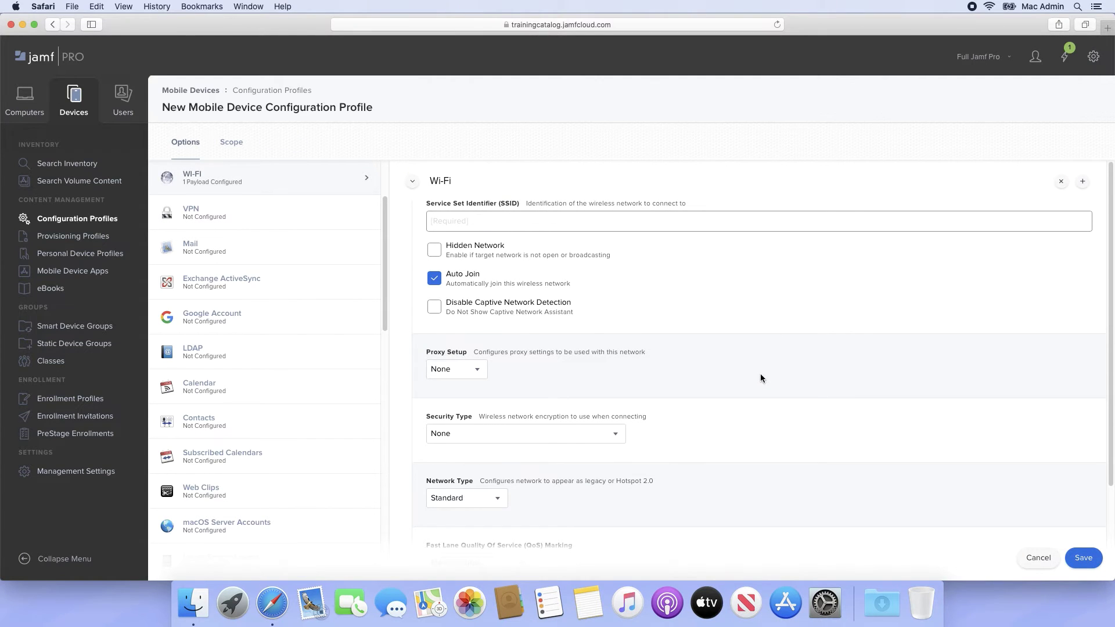
left_click(677, 224)
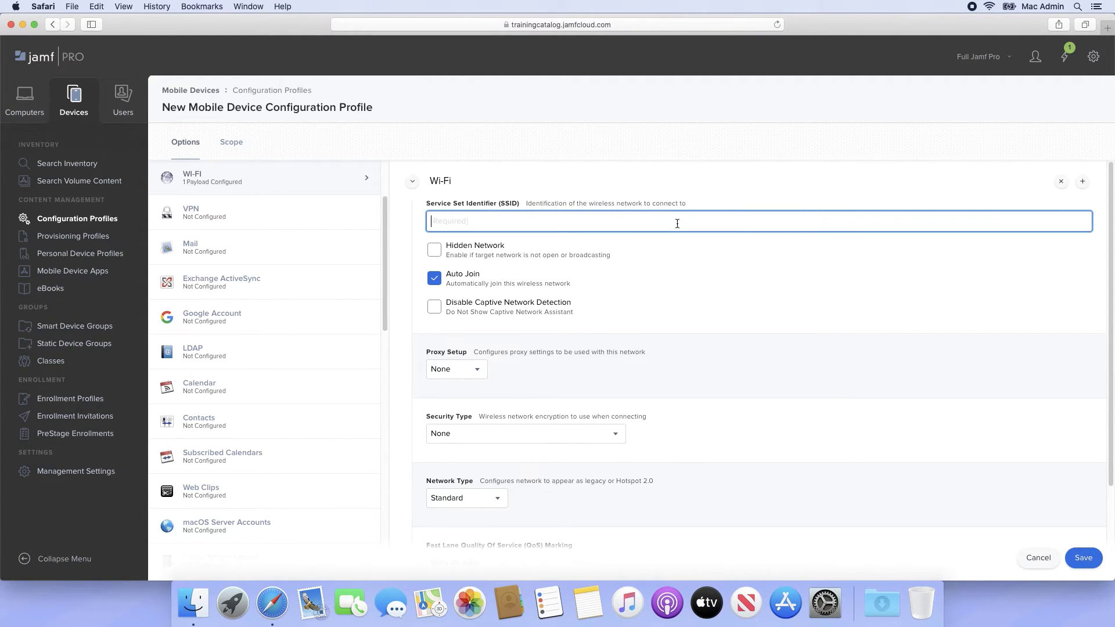
type("Portland Wireless")
left_click(611, 434)
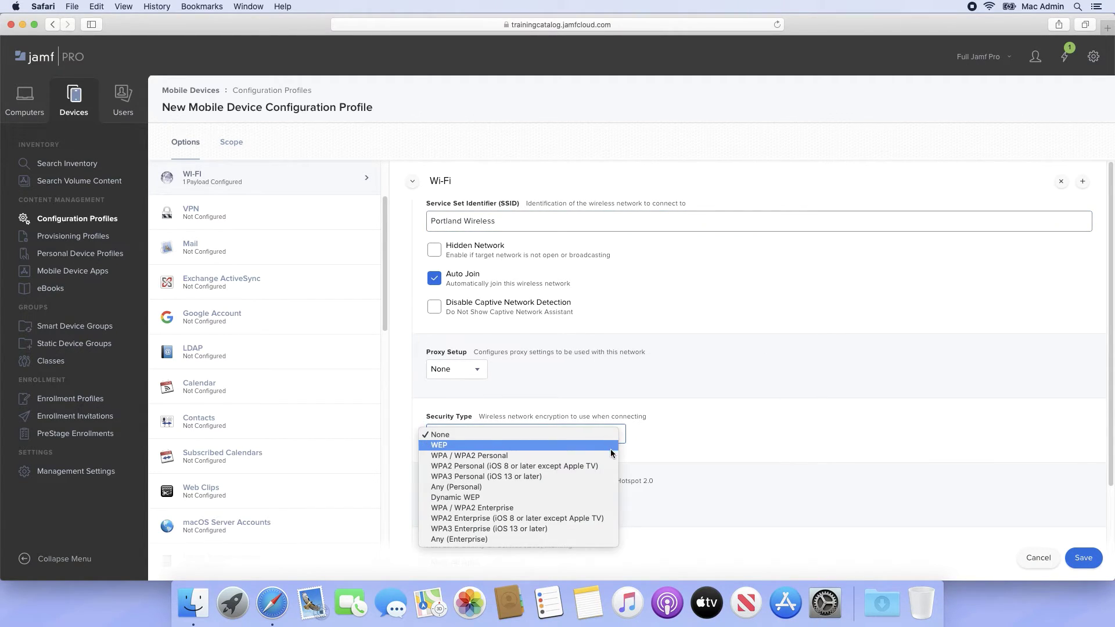
left_click(611, 455)
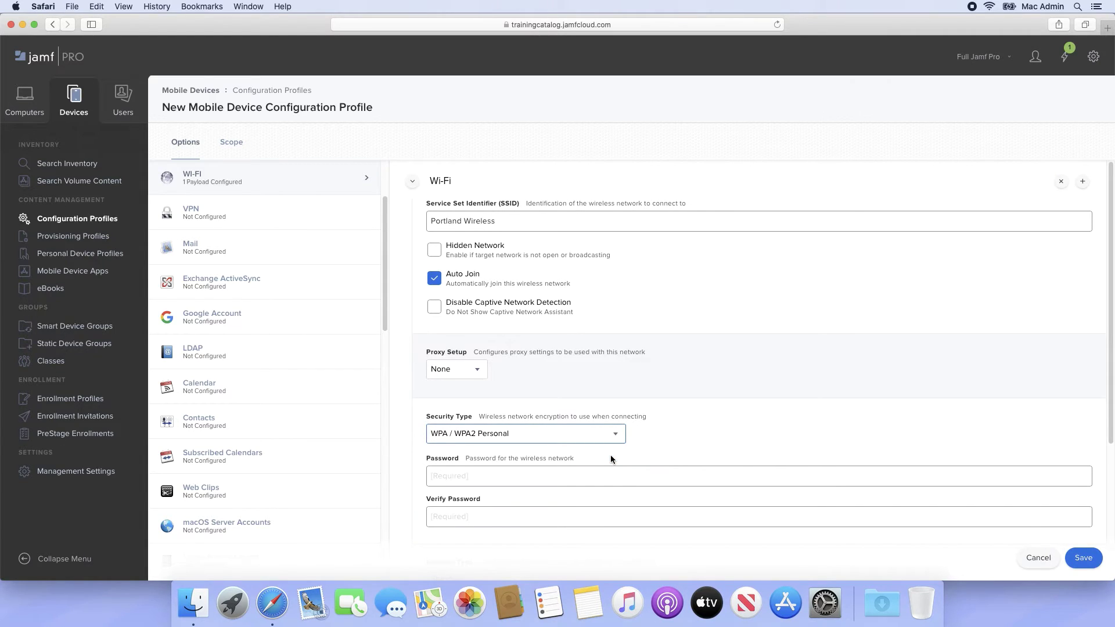
left_click(613, 476)
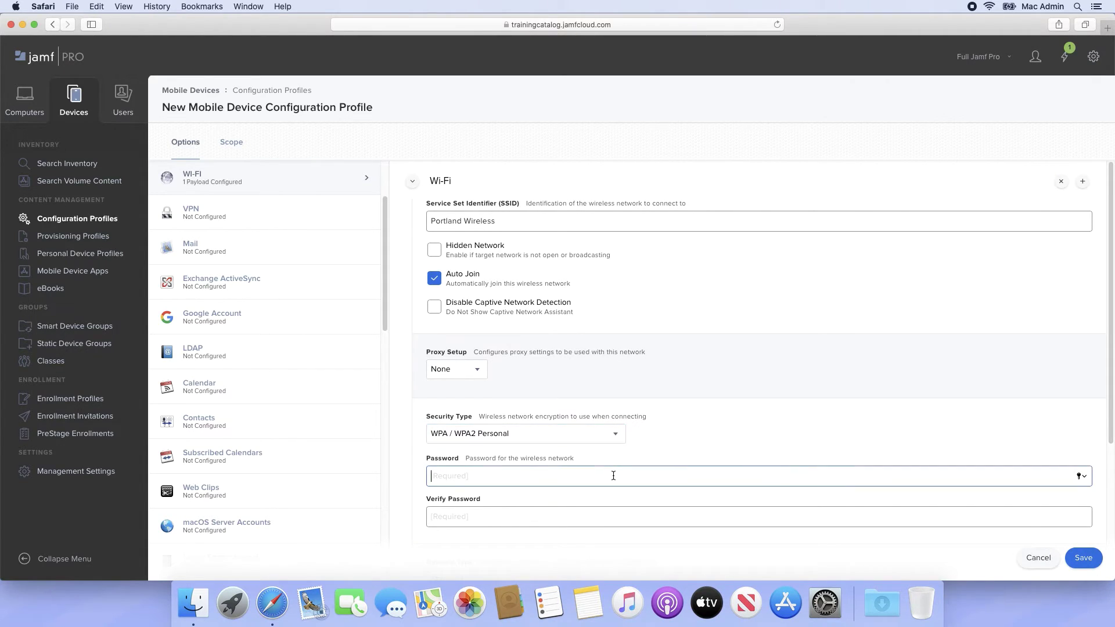
type("123456")
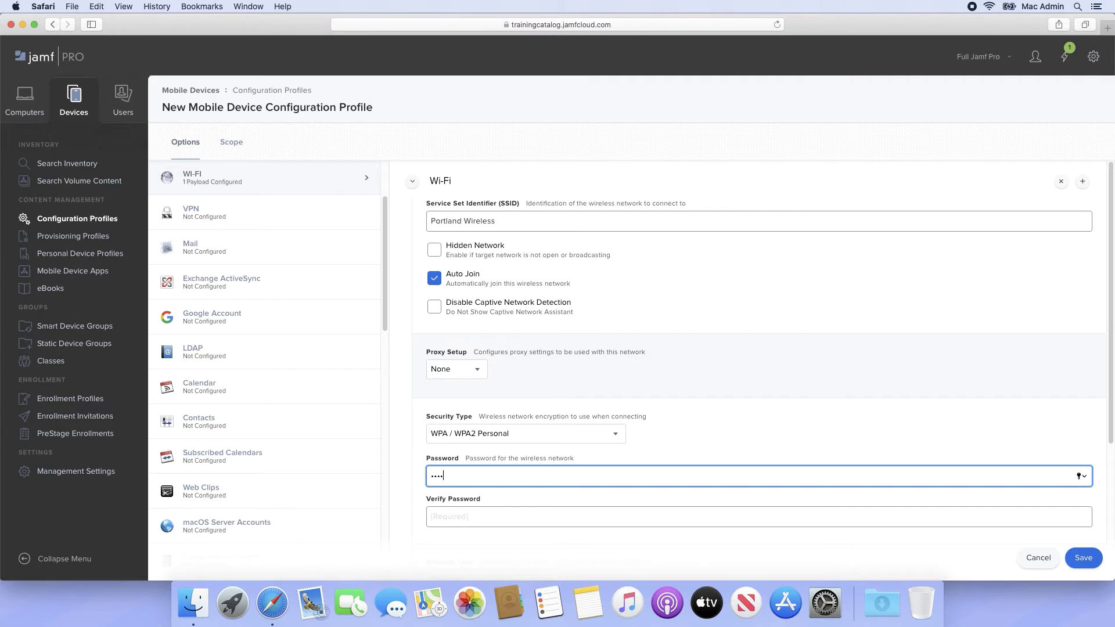
type("78")
key("Tab")
type("12345678")
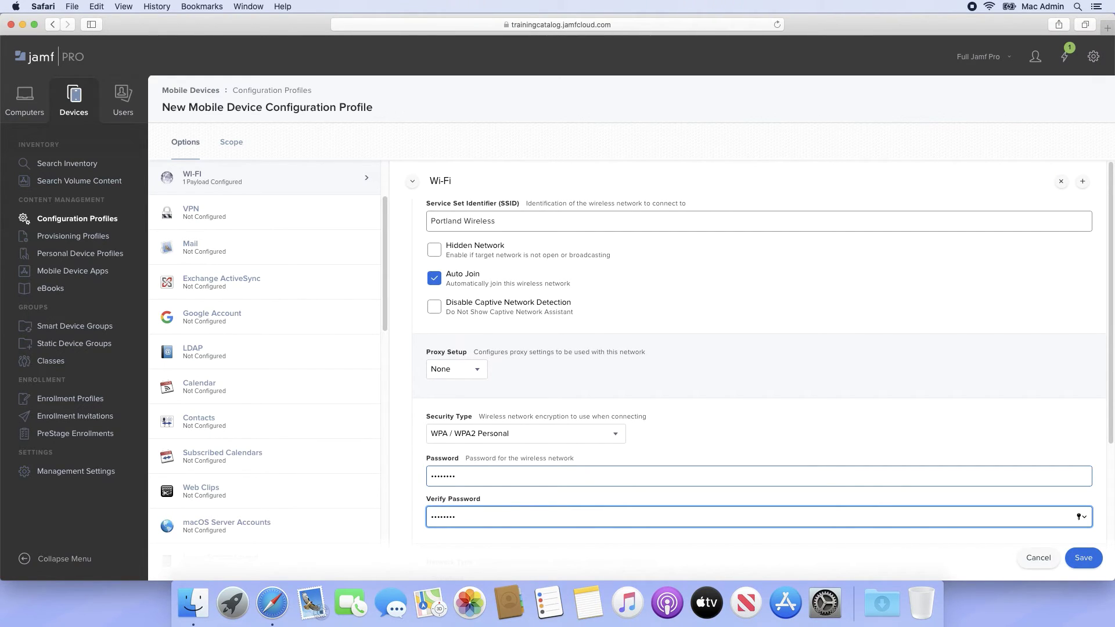
left_click(1083, 181)
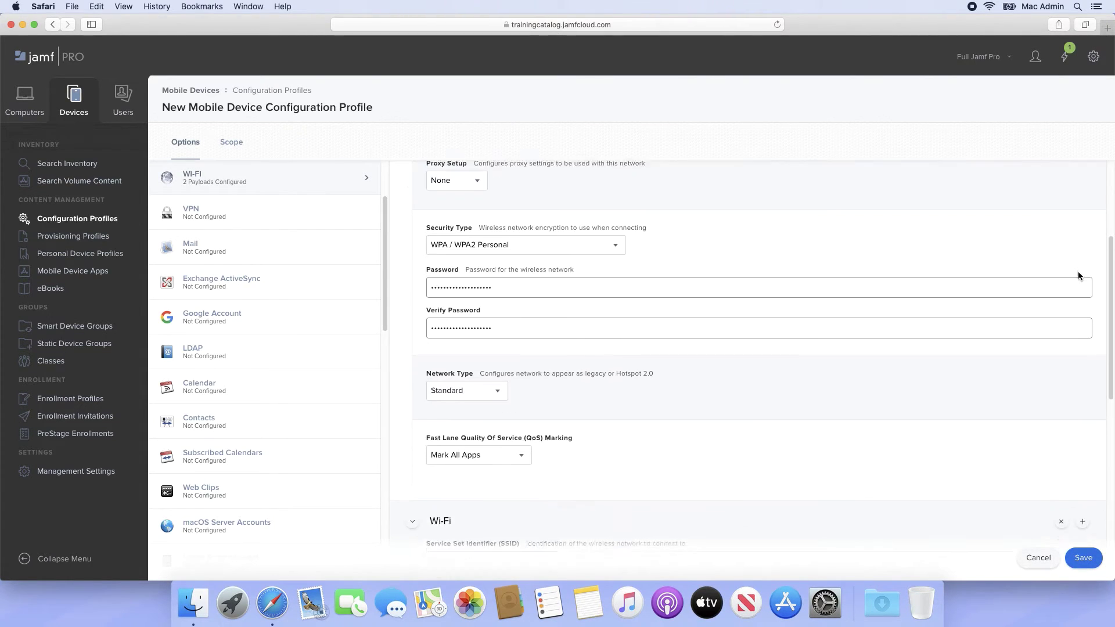
- Set the second network to SSID 'LA Wireless' with WPA / WPA2 Personal, entering and confirming its password
left_click(962, 220)
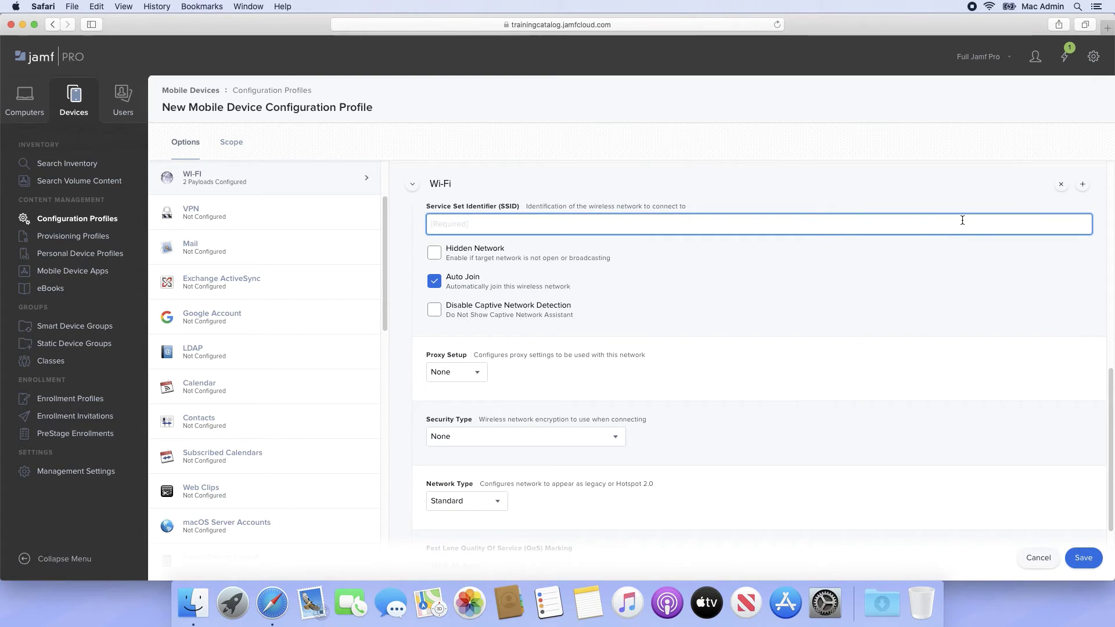
type("LA Wireless")
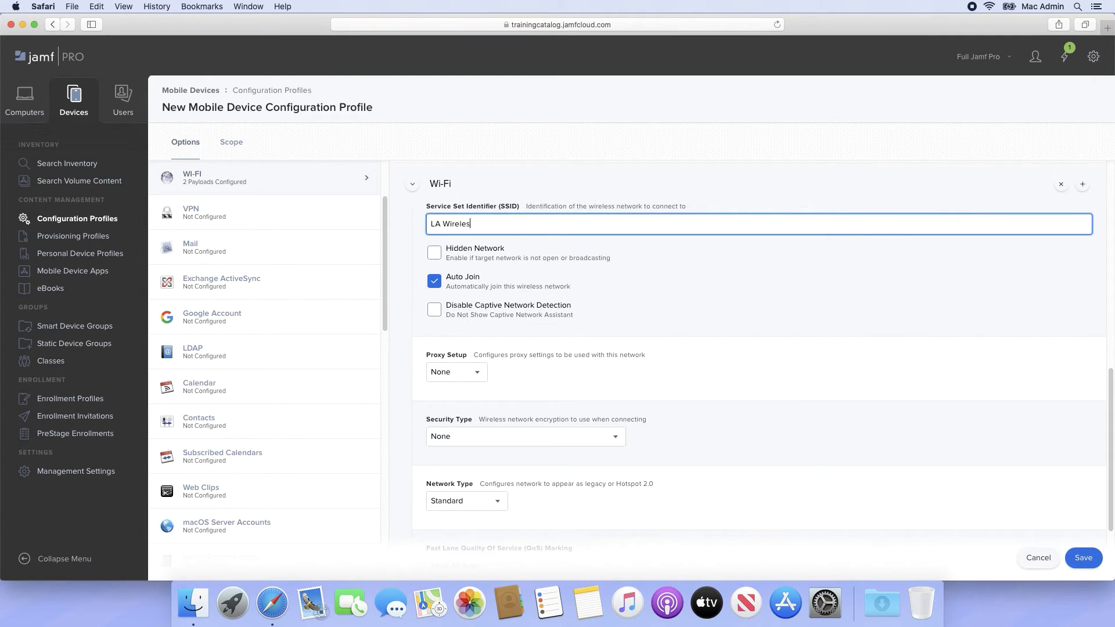
scroll(760, 329, "down", 4)
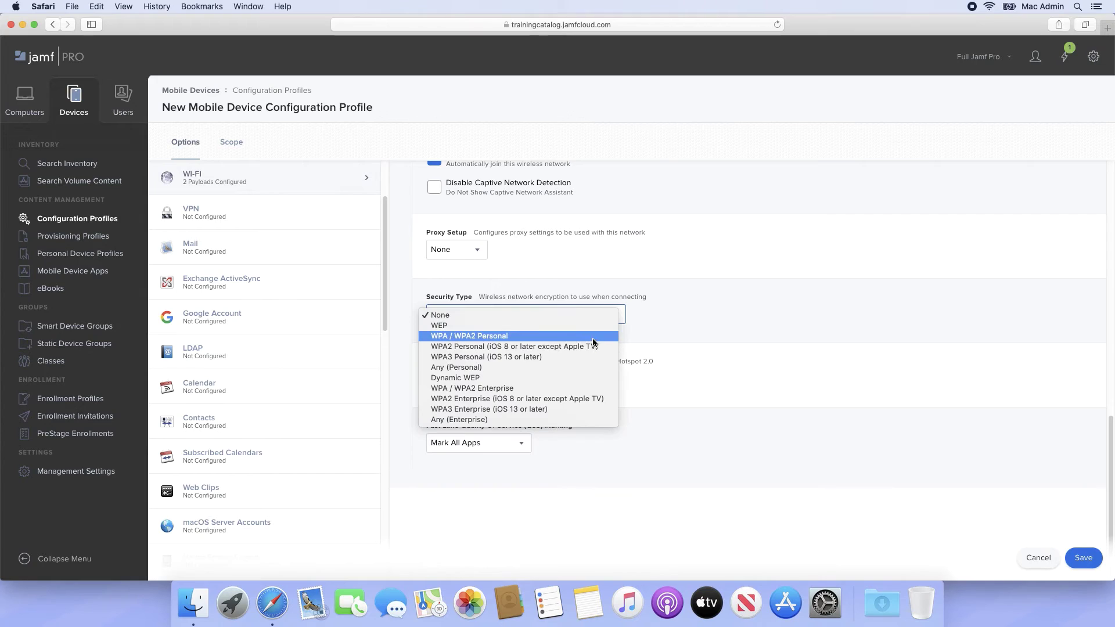
left_click(592, 336)
left_click(582, 359)
type("jamf123")
key("Tab")
type("jamf1234")
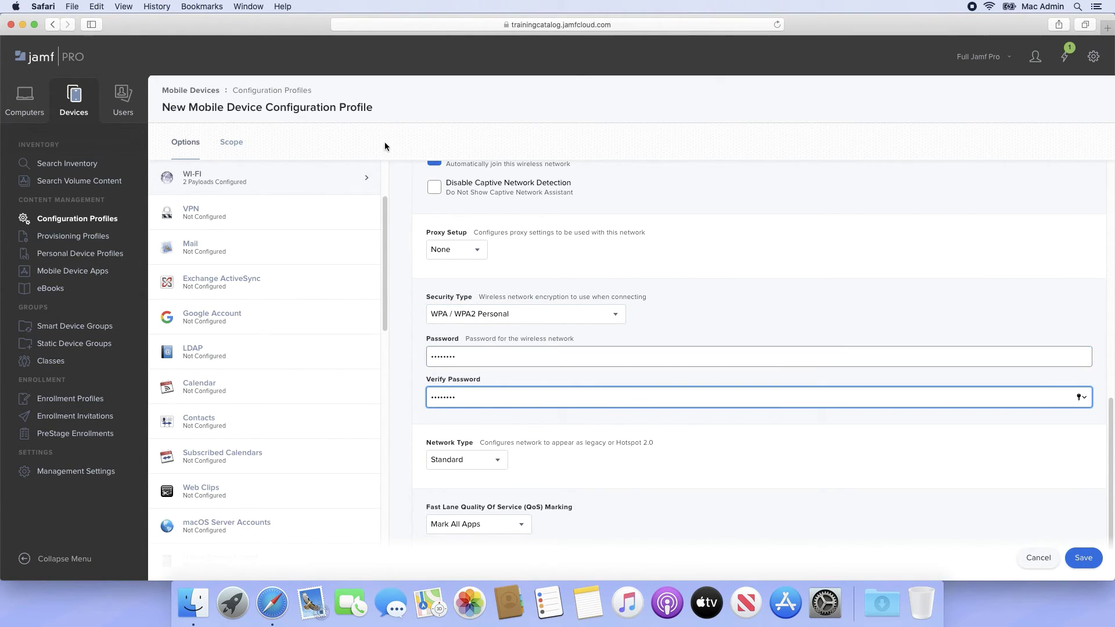
left_click(232, 142)
- Scope the profile to the mobile device 'Pump up the jamf' and save it
left_click(1077, 299)
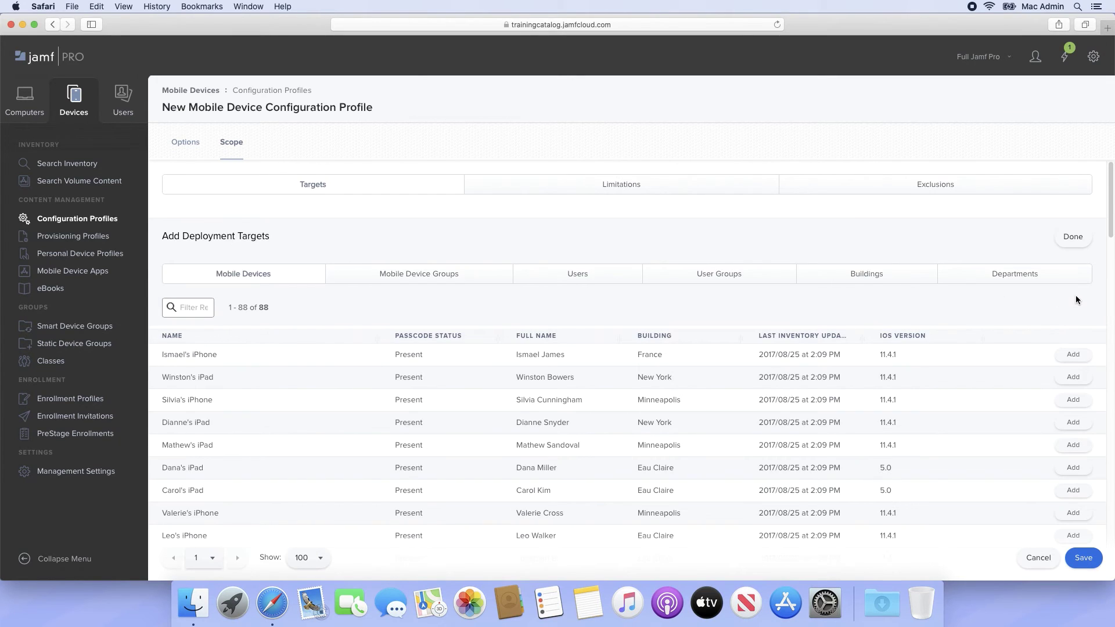
left_click(192, 308)
type("pump")
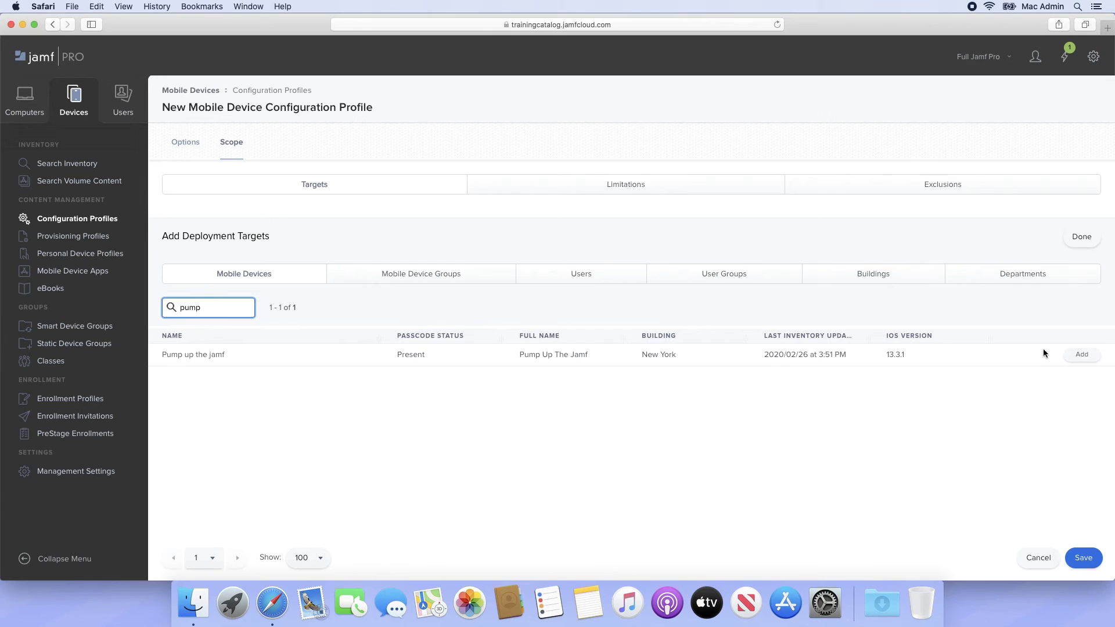
left_click(1080, 355)
left_click(1068, 237)
left_click(1080, 556)
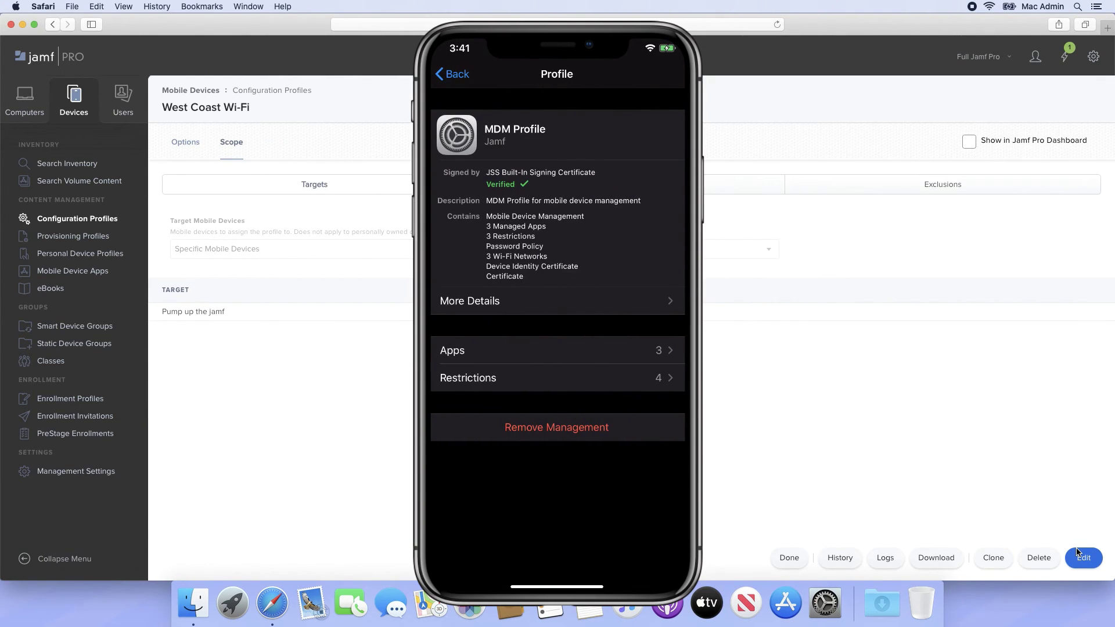
- View the West Coast Wi-Fi logs showing deployment to Pump up the jamf as Completed
left_click(895, 557)
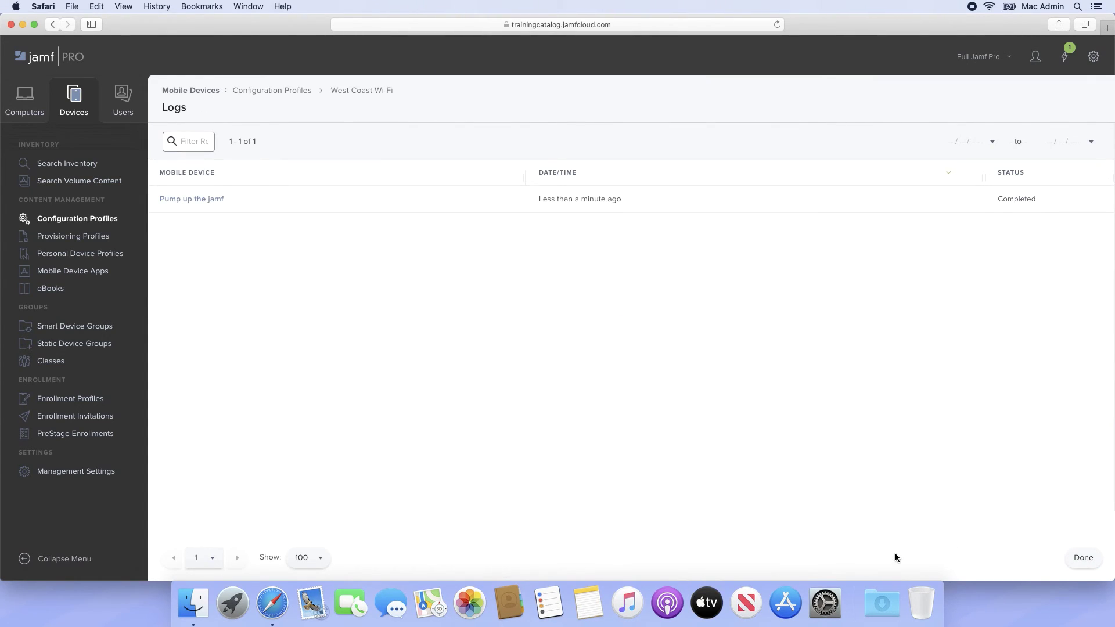